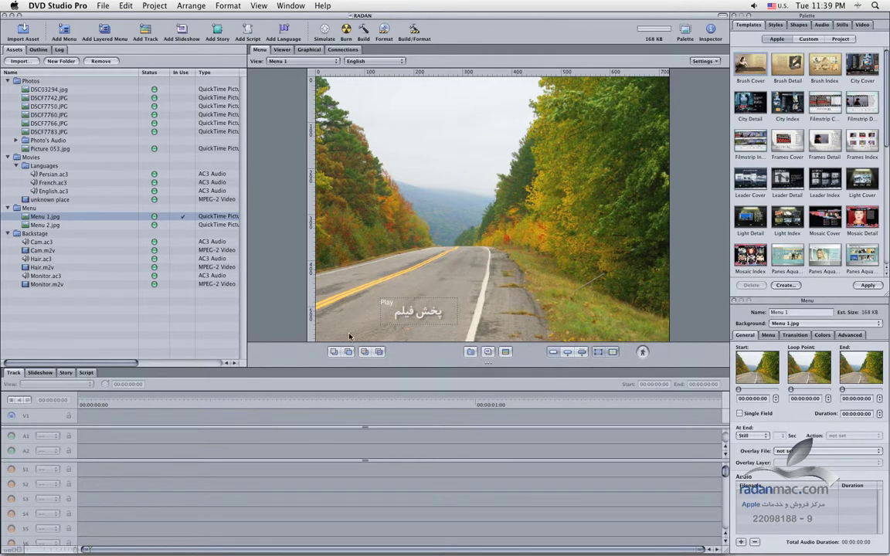
Try the "unknown place" video as the Menu 1 background, and put Menu 1.jpg back as the background.
left_click_drag(26, 198, 58, 200)
left_click_drag(120, 204, 519, 200)
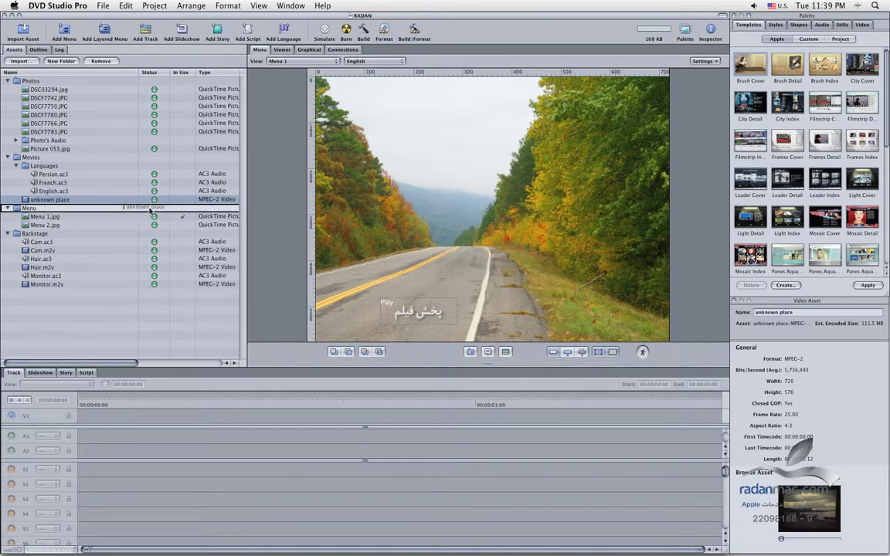
left_click_drag(109, 203, 613, 201)
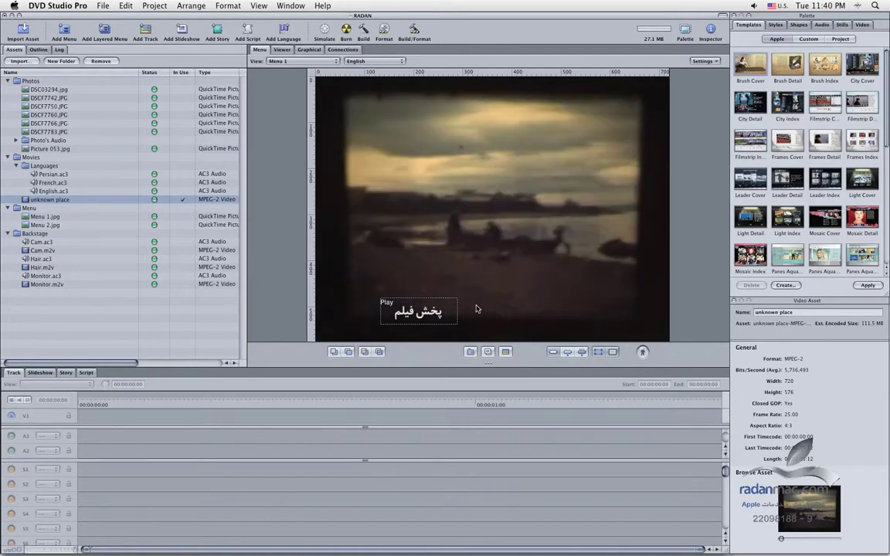
left_click_drag(43, 219, 507, 209)
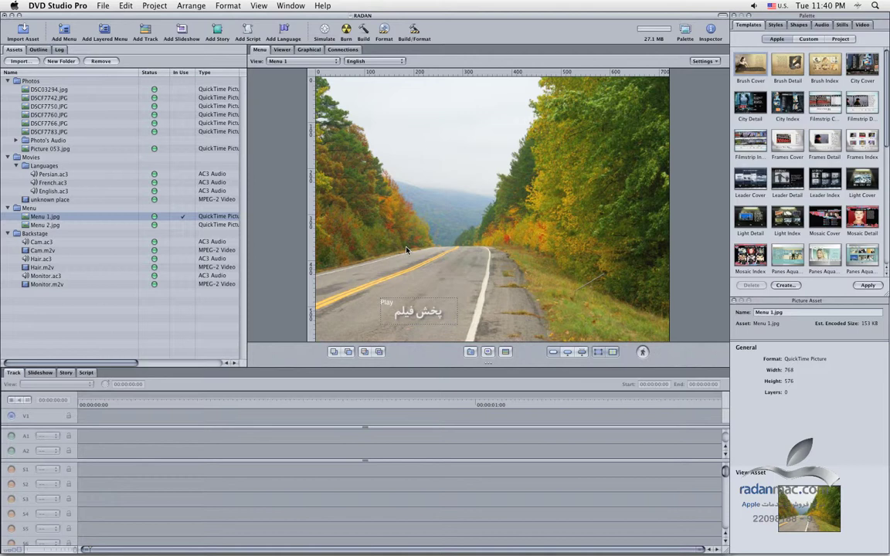
Add a new video track to the project and check that it can be selected in the track timeline.
left_click(51, 200)
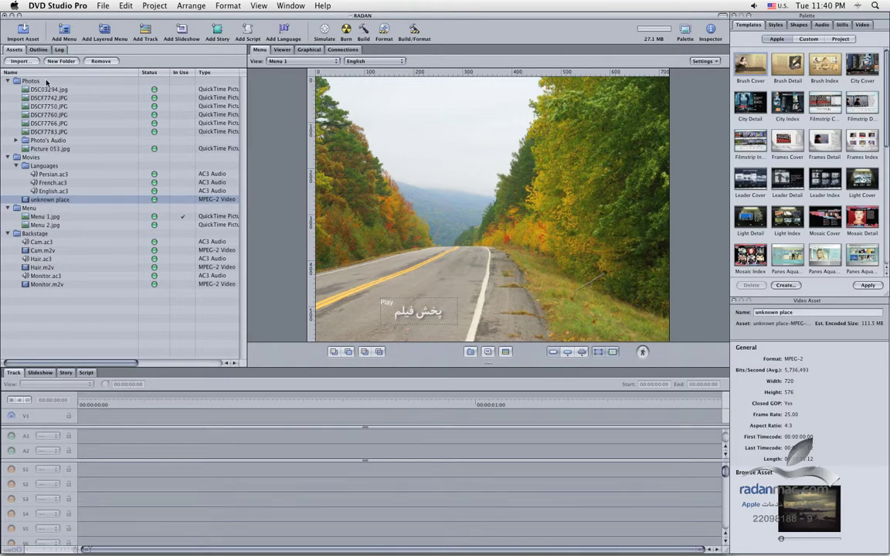
left_click(38, 50)
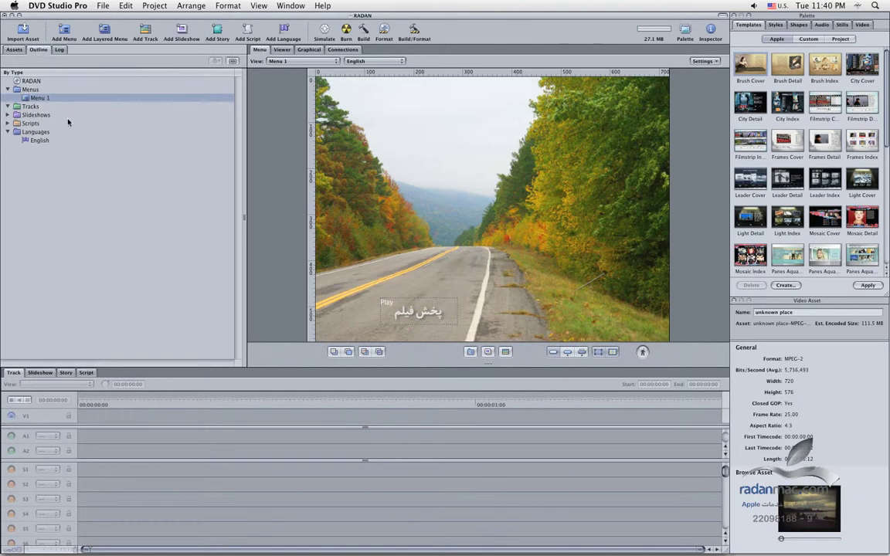
left_click(40, 98)
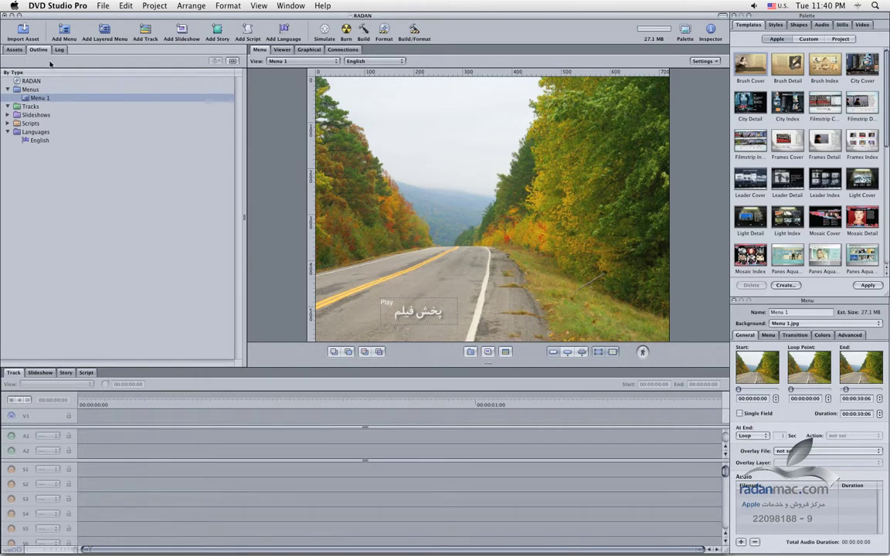
left_click(144, 31)
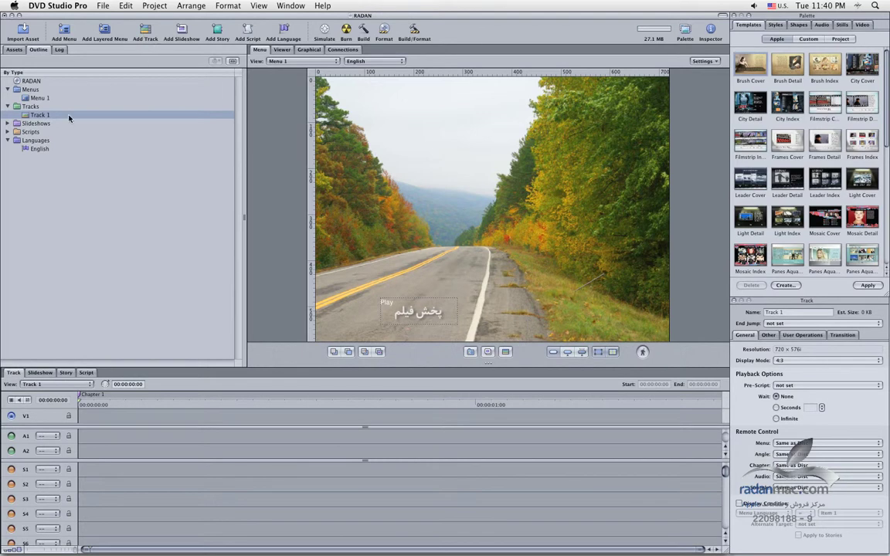
left_click(62, 384)
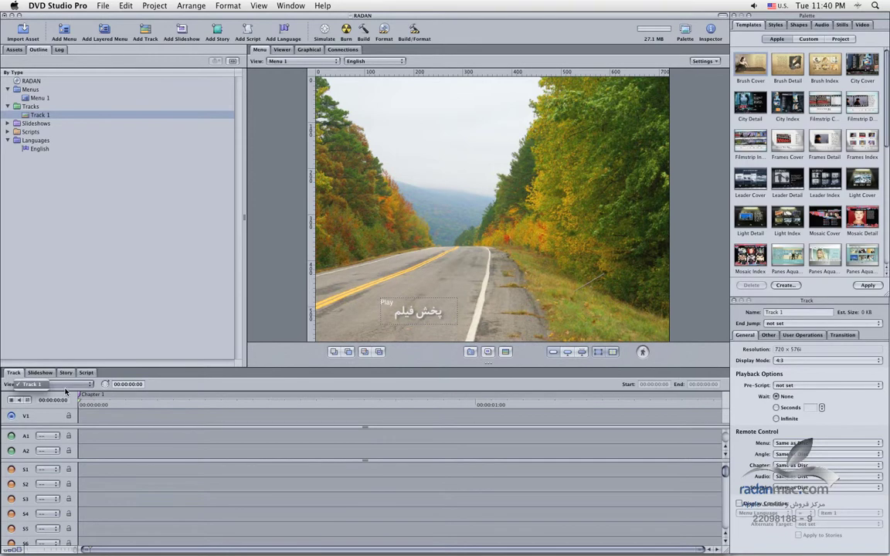
left_click(43, 113)
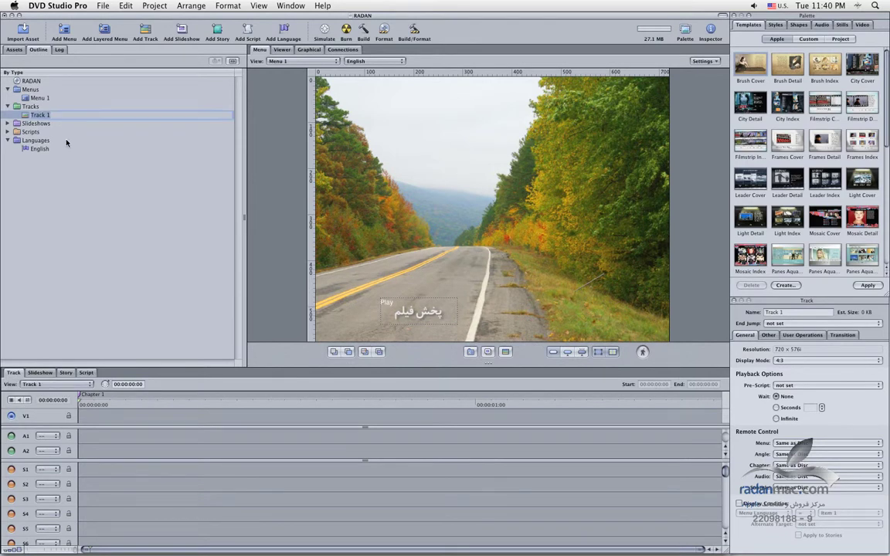
key("grave")
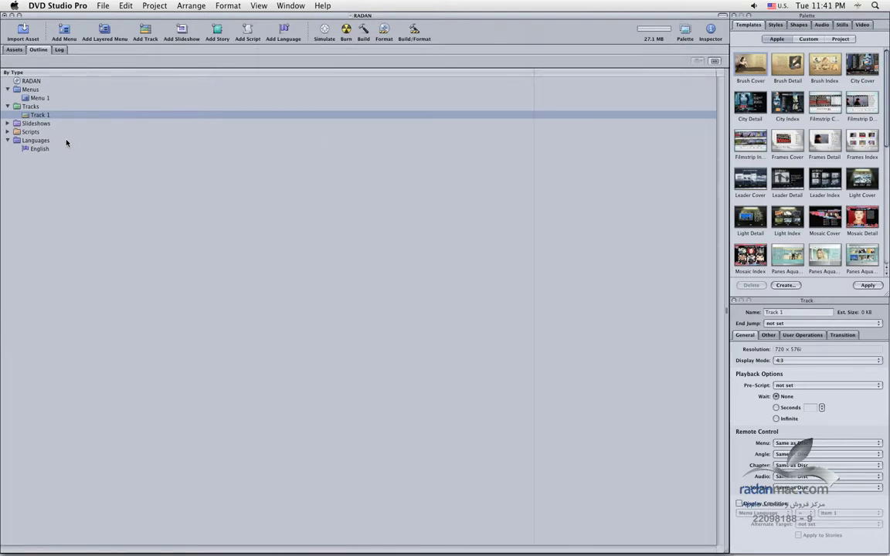
key("grave")
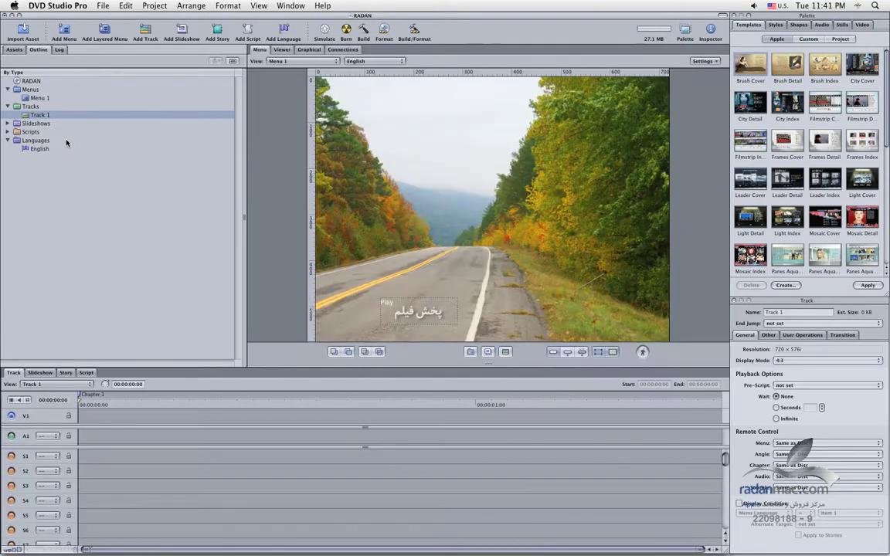
key("grave")
key("grave")
key("grave")
key("grave")
key("grave")
key("grave")
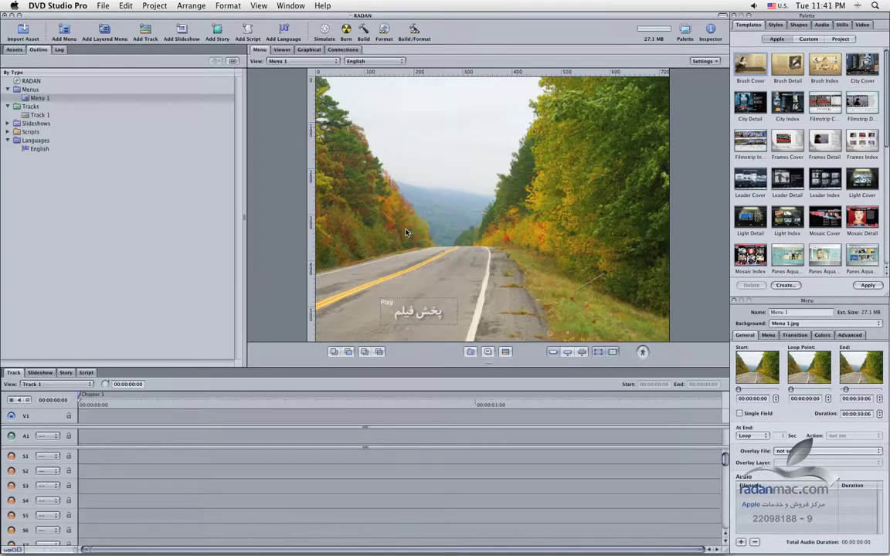
key("grave")
key("grave")
key("grave")
key("grave")
key("grave")
key("grave")
Rename the new track in the project outline as "Old movie track".
left_click(42, 116)
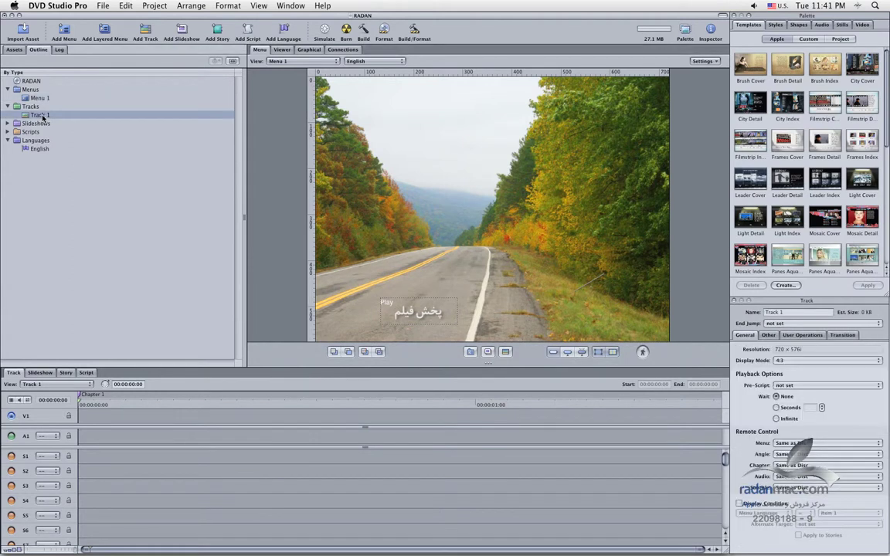
left_click(46, 114)
type("Old movie")
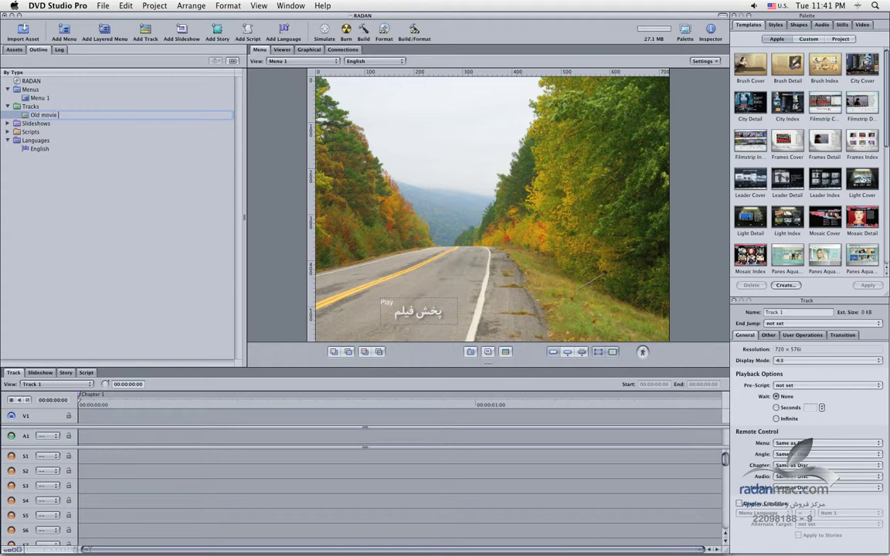
type("track")
key("Return")
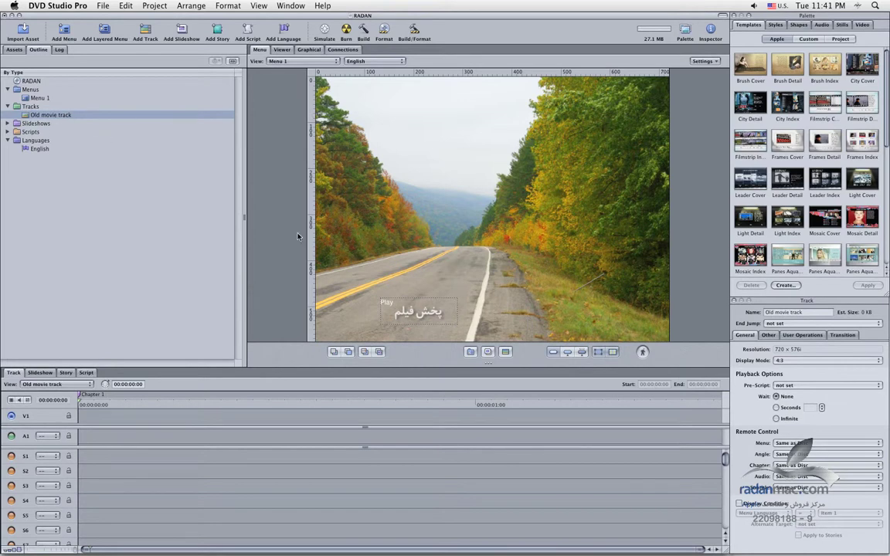
Place the "unknown place" video asset at the start of the V1 stream of the Old movie track.
left_click(14, 50)
left_click_drag(44, 200, 93, 417)
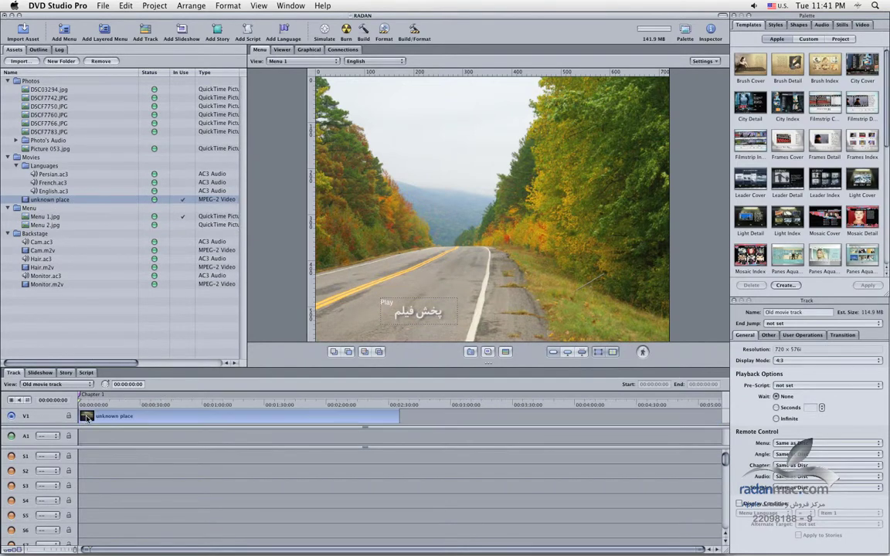
Preview the V1 clip near its end, position the playhead at 00:02:30:21 and trim the clip's end to it.
key("space")
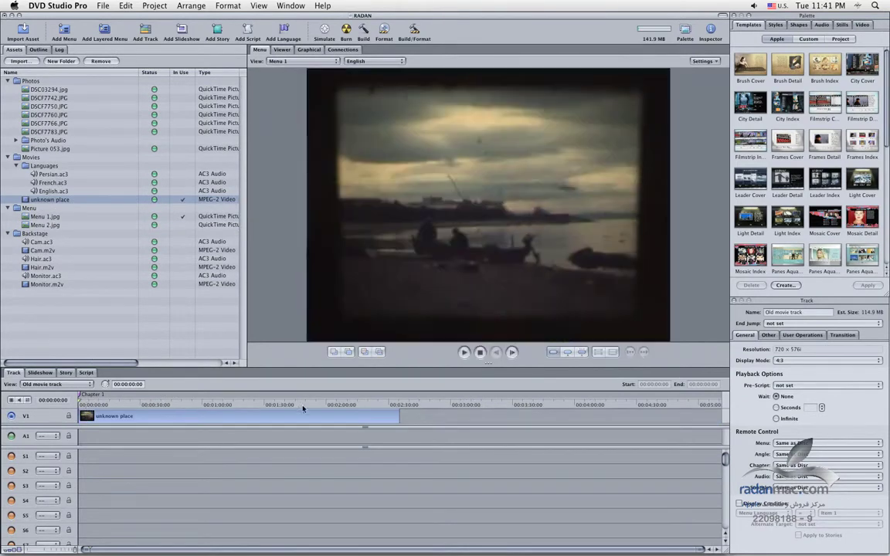
left_click(442, 405)
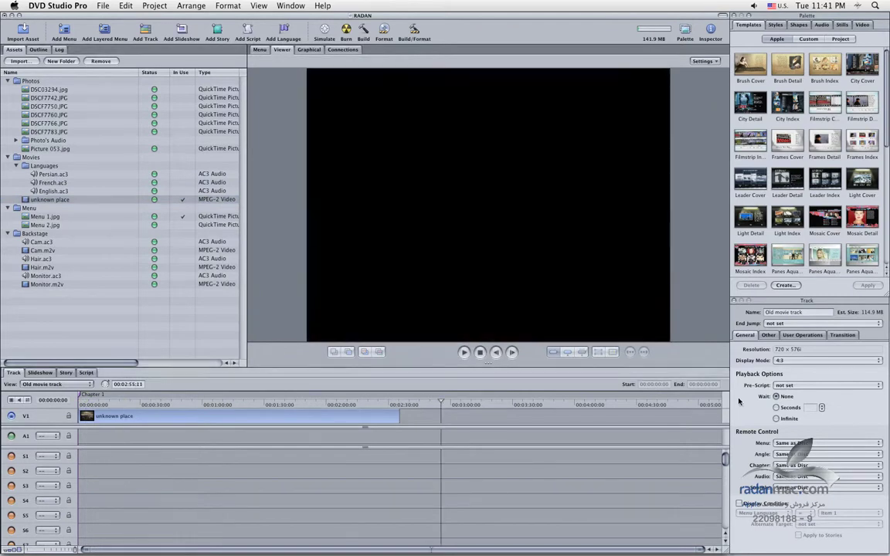
left_click(396, 405)
key("space")
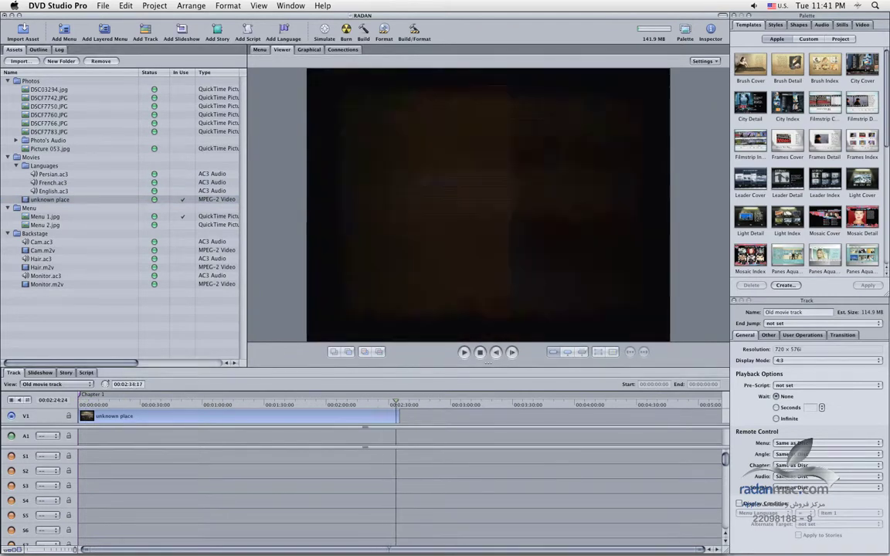
key("Left")
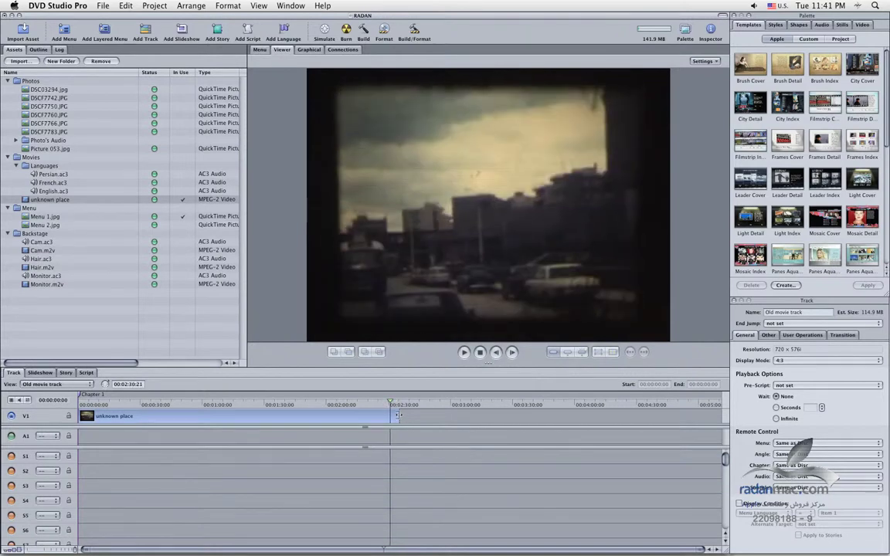
left_click_drag(399, 416, 390, 417)
Enlarge the audio area of the track timeline to show streams A1 through A5.
left_click_drag(68, 447, 70, 468)
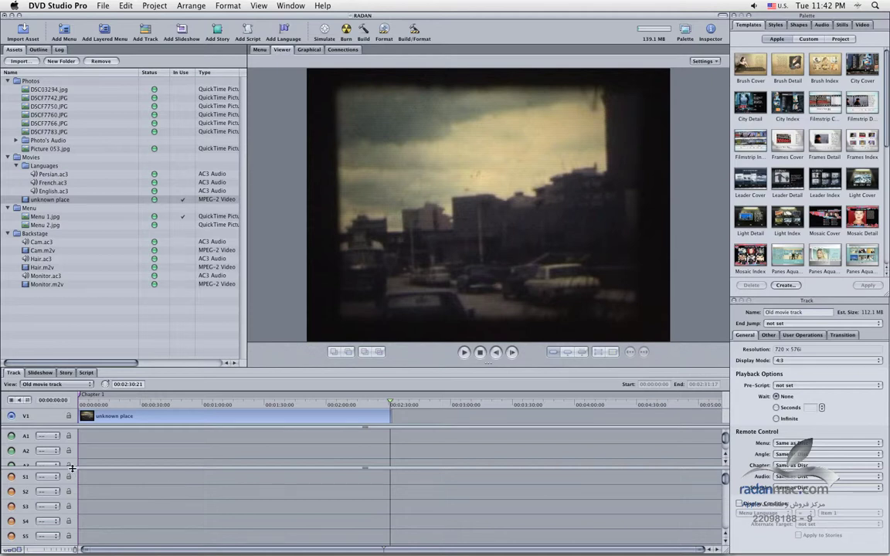
left_click_drag(80, 468, 101, 473)
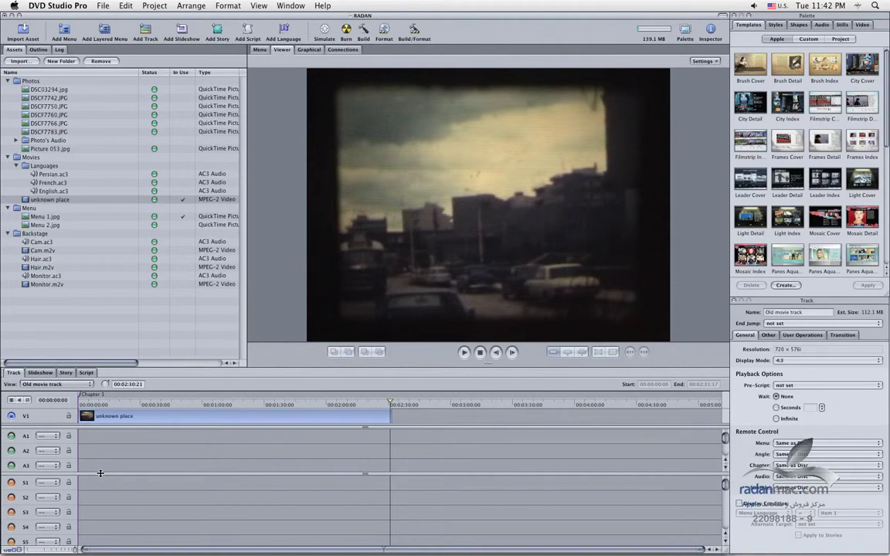
left_click_drag(123, 473, 124, 505)
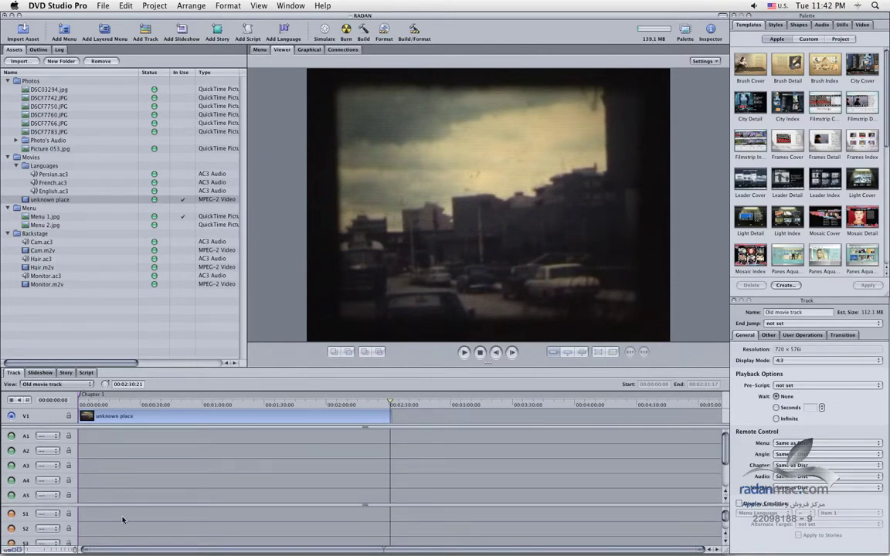
left_click_drag(117, 503, 116, 462)
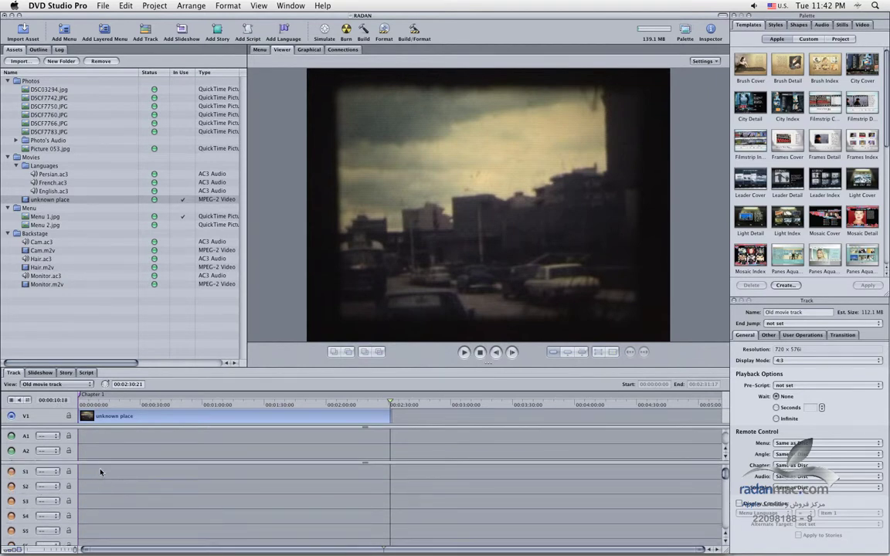
left_click_drag(104, 462, 104, 502)
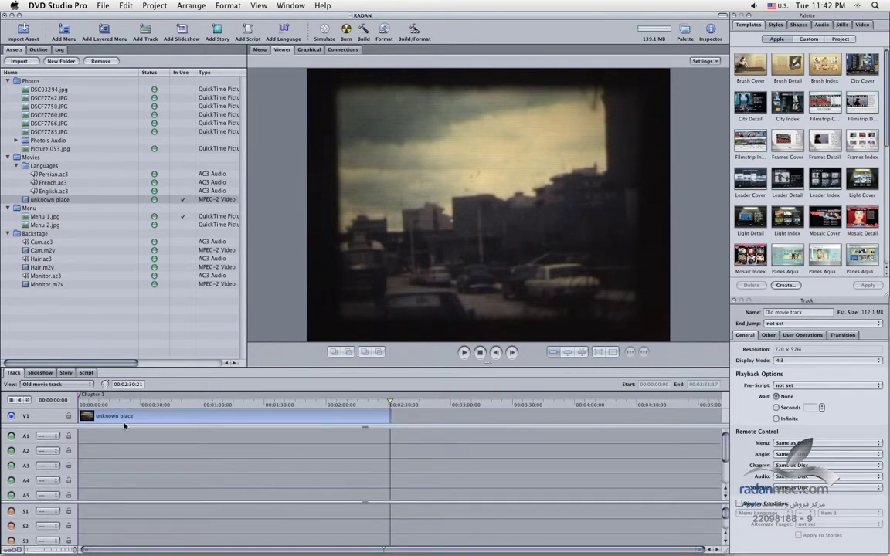
Place Persian.ac3 at the start of audio stream A1 and trim its end to match the video clip.
left_click(51, 174)
left_click_drag(48, 179, 91, 437)
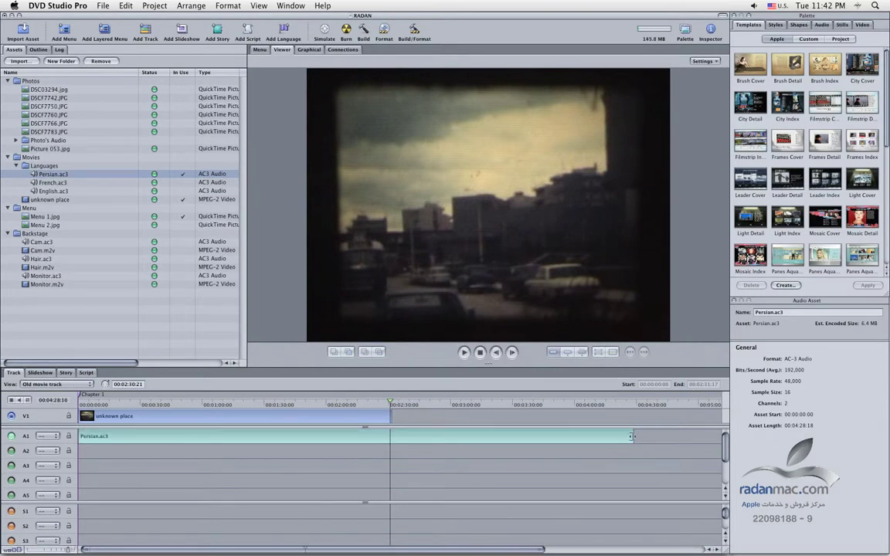
left_click_drag(632, 437, 564, 438)
left_click_drag(376, 428, 394, 435)
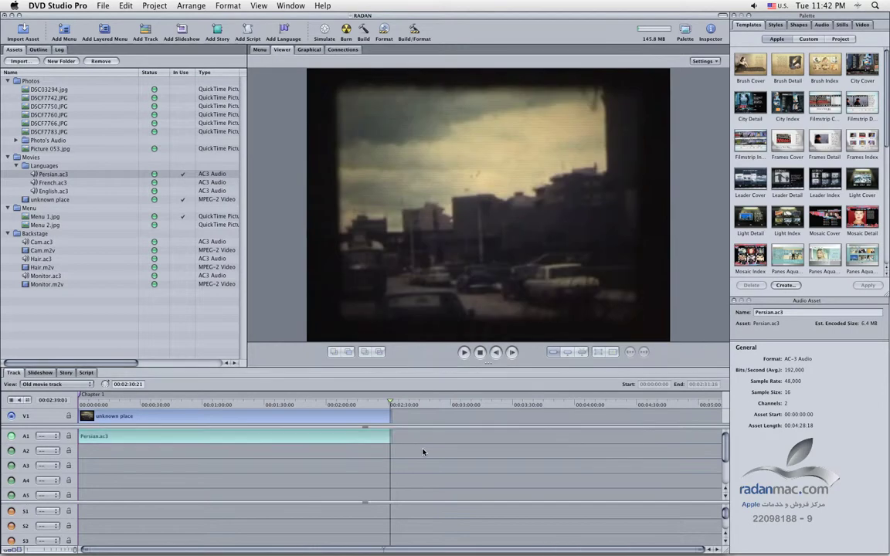
Place French.ac3 at the start of audio stream A2 and trim its end to match the video clip.
left_click(51, 183)
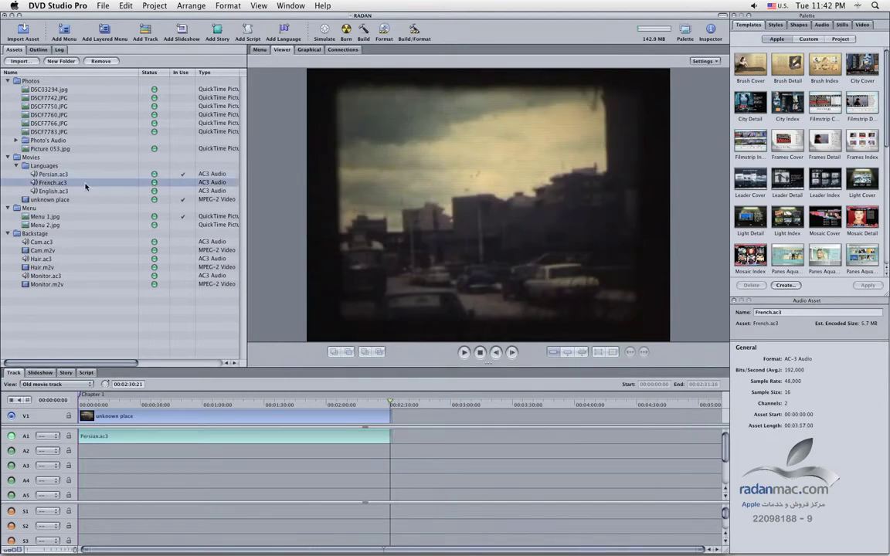
left_click_drag(45, 183, 80, 451)
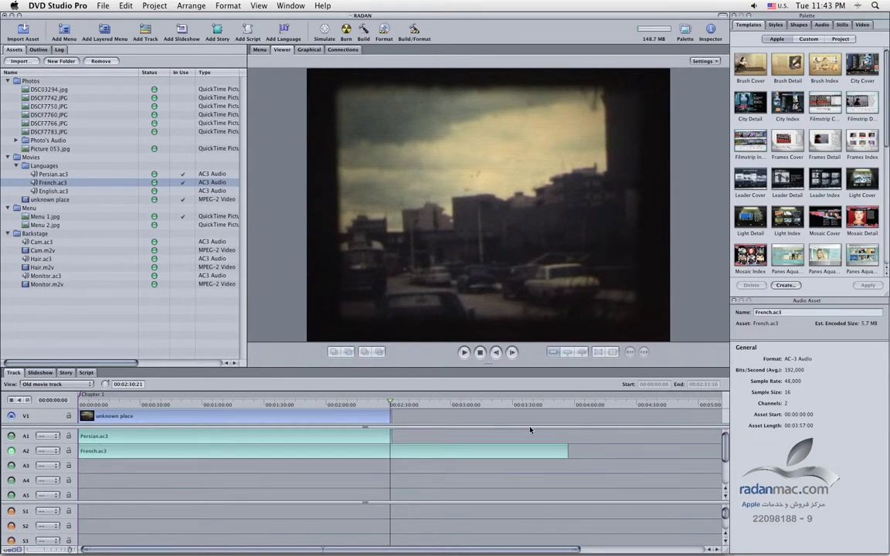
left_click_drag(565, 448, 390, 451)
Place English.ac3 on audio stream A3 and trim the French, Persian and video clips to the end of the English clip.
left_click_drag(56, 194, 151, 471)
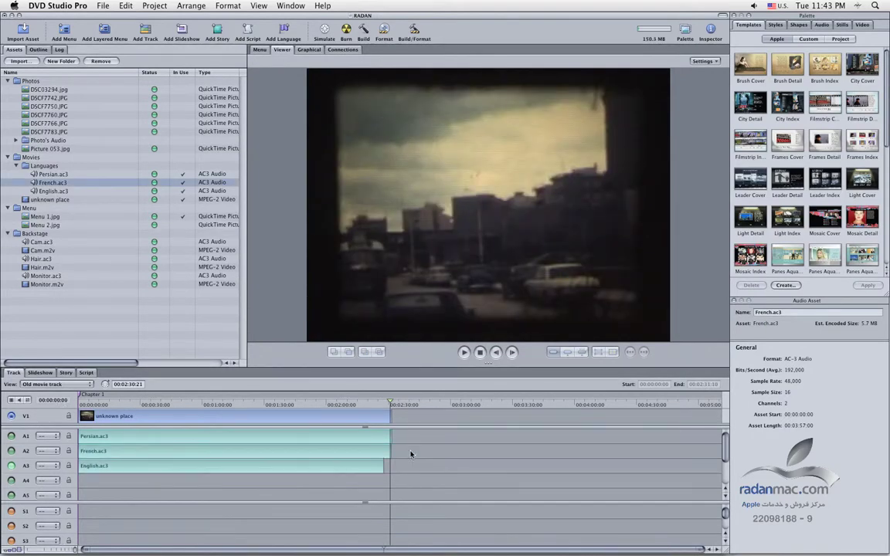
left_click_drag(392, 451, 385, 454)
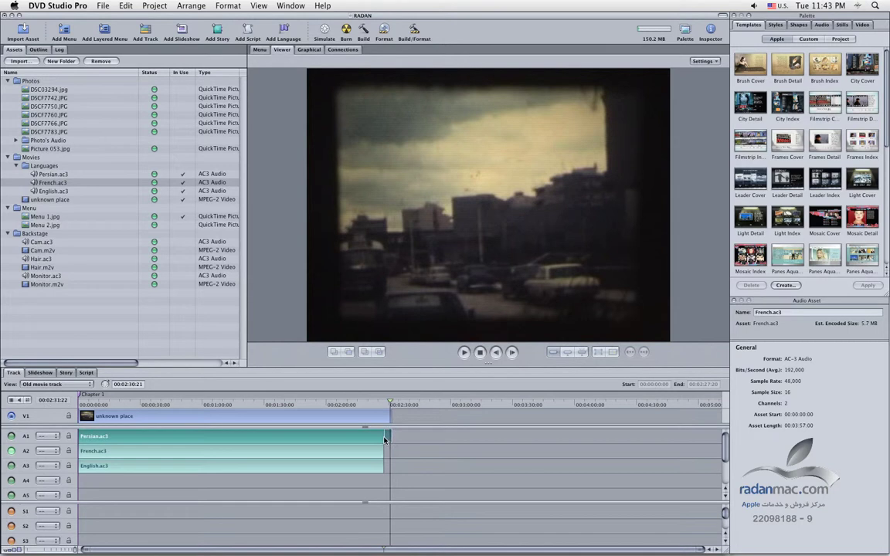
left_click(394, 418)
left_click_drag(390, 416, 390, 436)
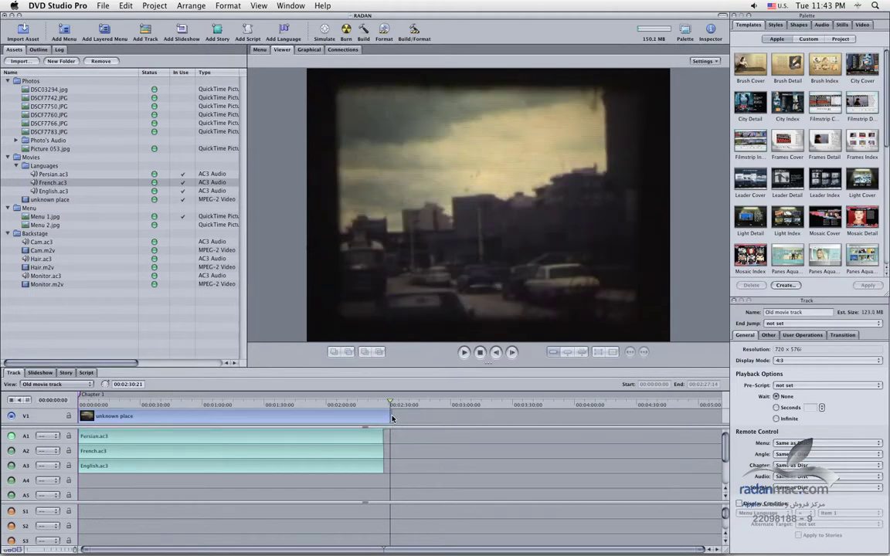
left_click(390, 417)
left_click_drag(390, 416, 381, 415)
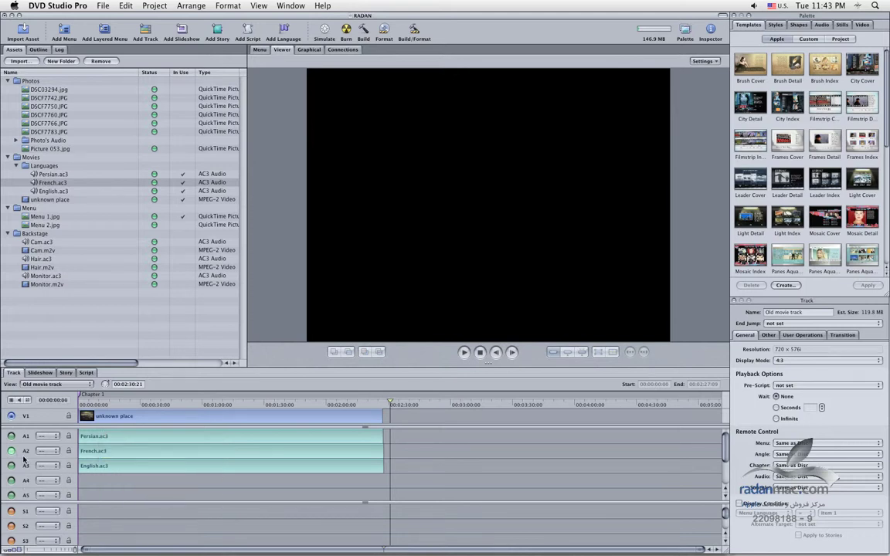
Shrink the timeline's audio area to streams A1 through A3 and assign Persian as the language of stream A1.
left_click_drag(56, 503, 58, 479)
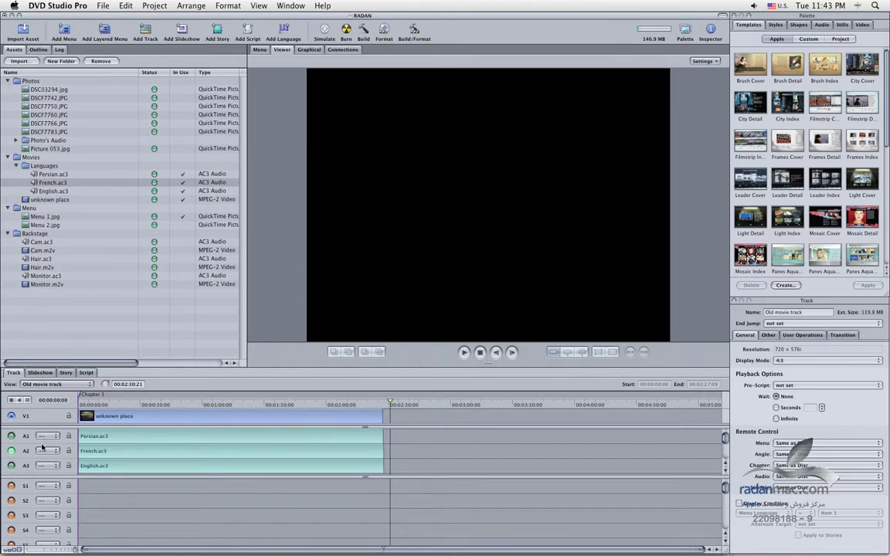
left_click(13, 436)
left_click(57, 439)
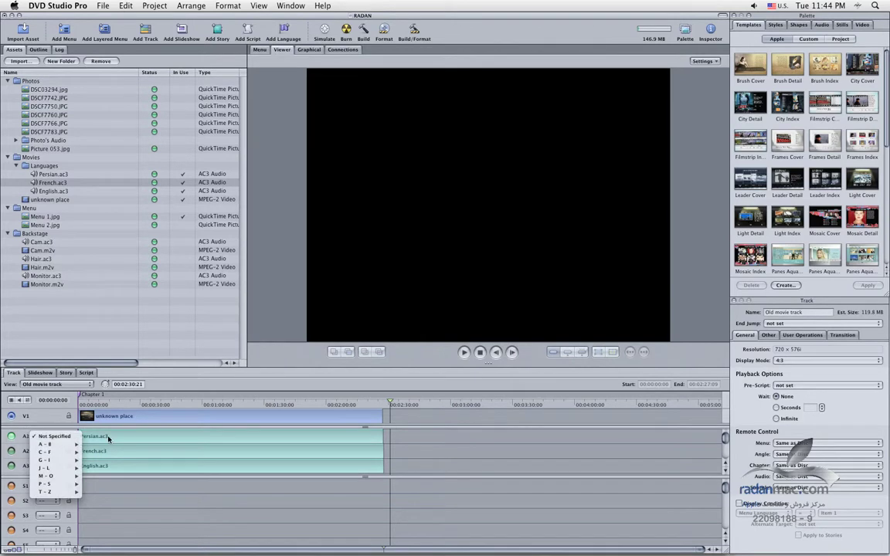
mouse_move(60, 484)
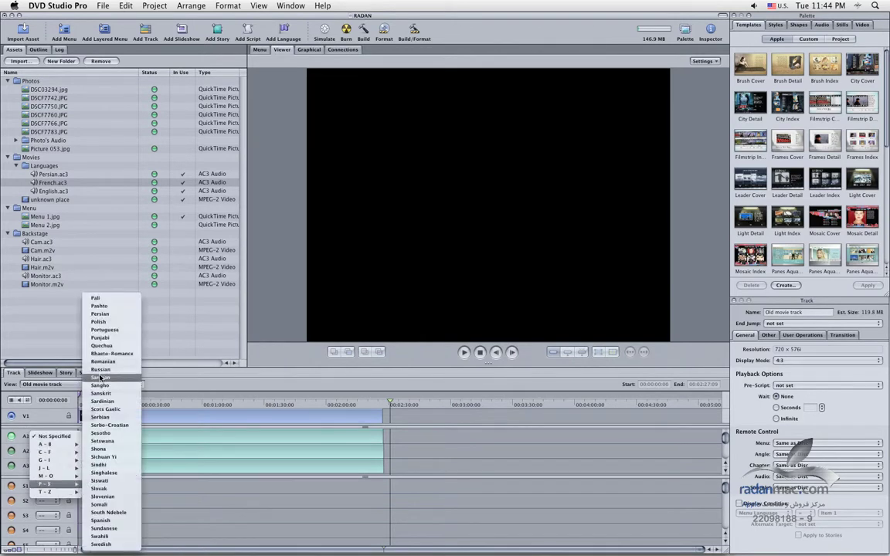
left_click(100, 314)
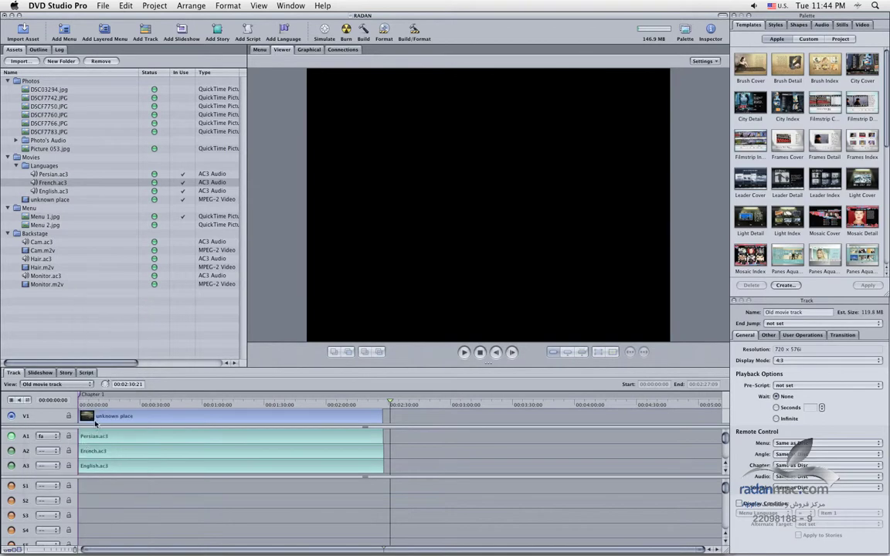
Assign French as the language of audio stream A2 and English as the language of stream A3.
left_click(46, 451)
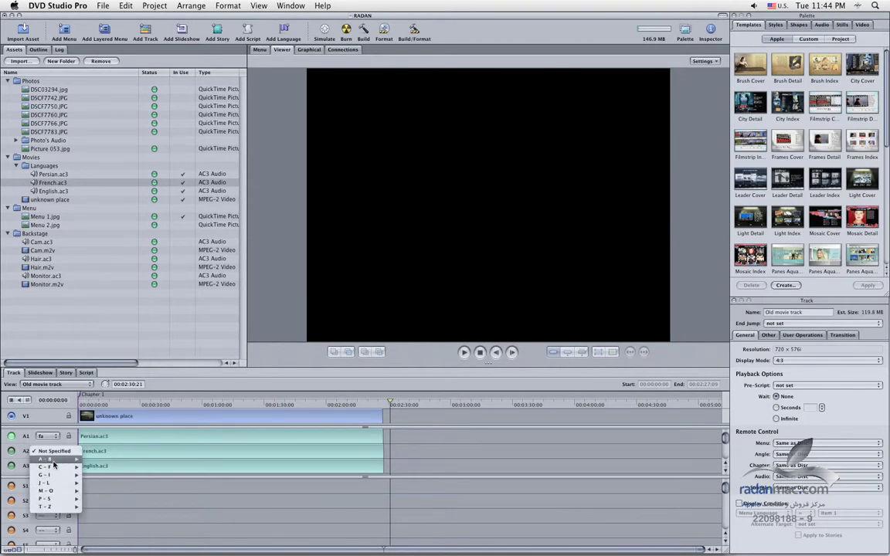
mouse_move(58, 471)
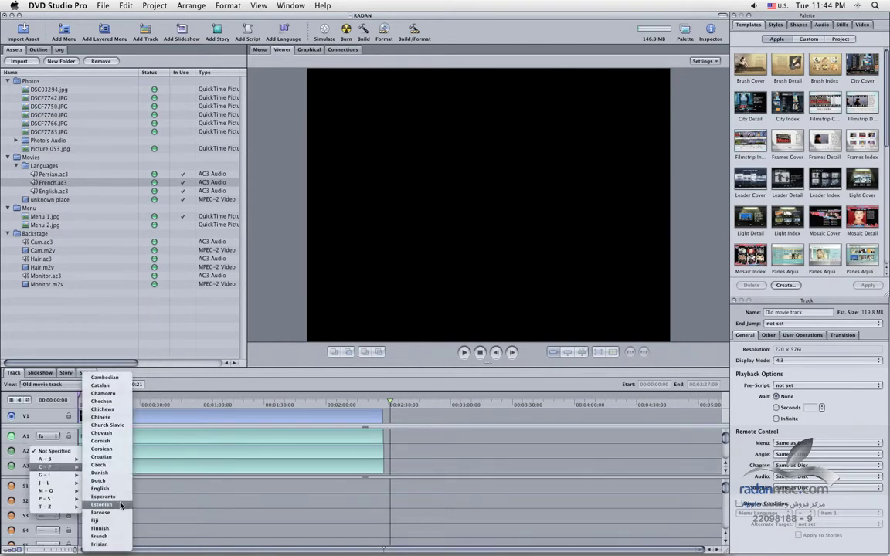
left_click(115, 539)
left_click(46, 466)
mouse_move(55, 485)
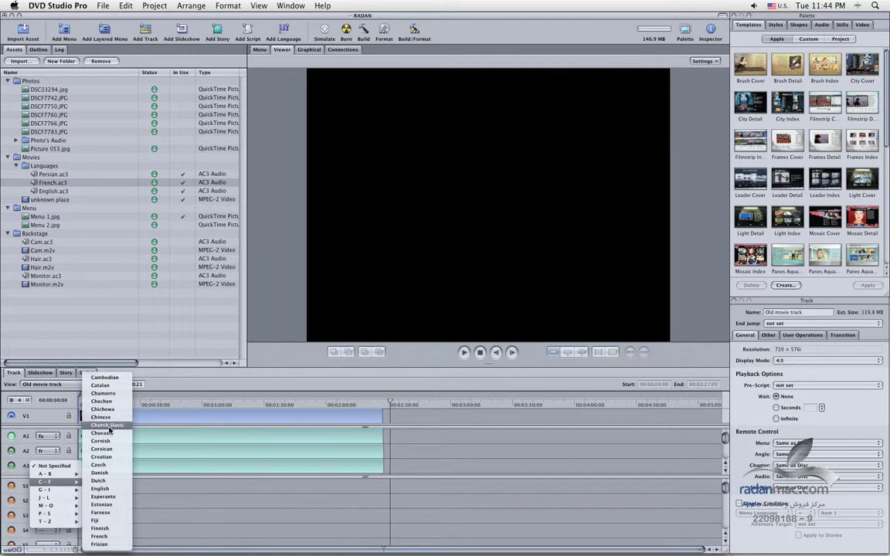
left_click(107, 490)
Place the playhead at 00:01:02:06, examine video angle streams V2 to V9, and bring the audio streams back into view.
key("space")
left_click(207, 404)
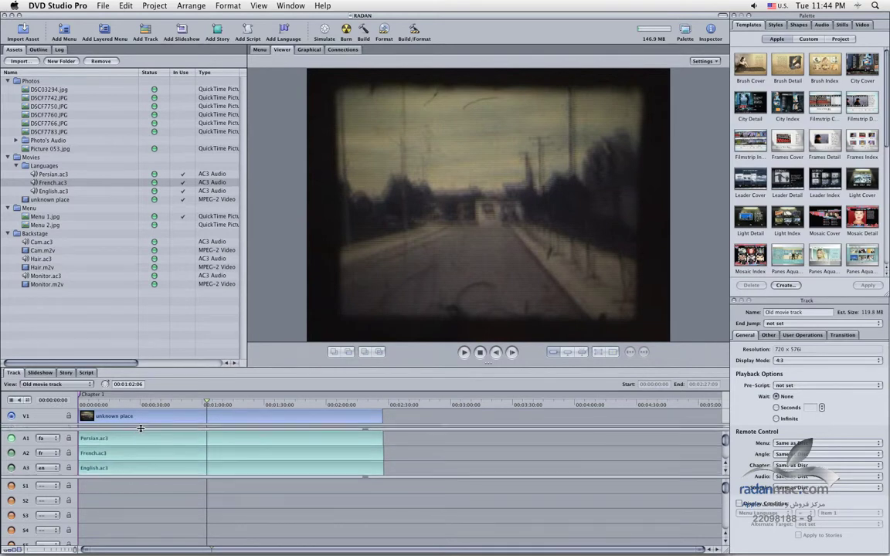
mouse_move(138, 428)
left_mouse_down()
mouse_move(142, 449)
mouse_move(145, 423)
left_mouse_up()
left_click_drag(85, 427, 49, 456)
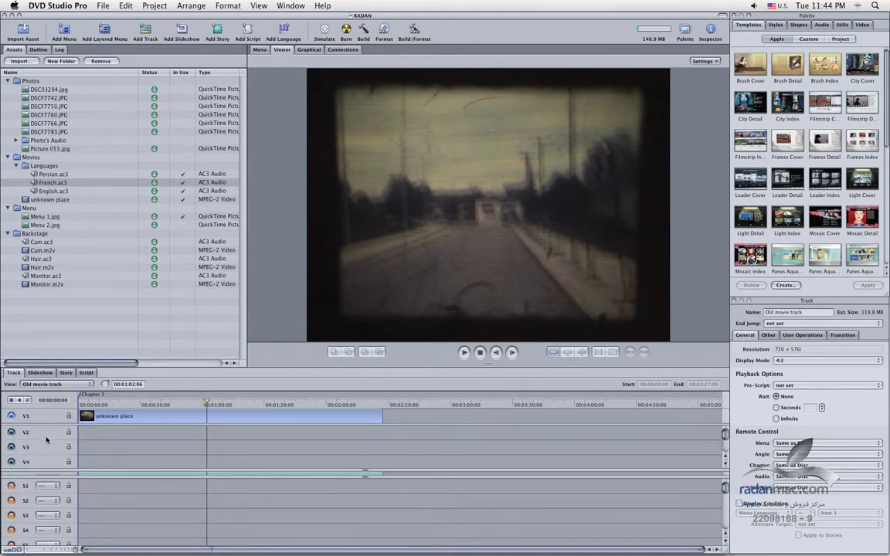
scroll(46, 456, "down", 4)
scroll(45, 454, "up", 4)
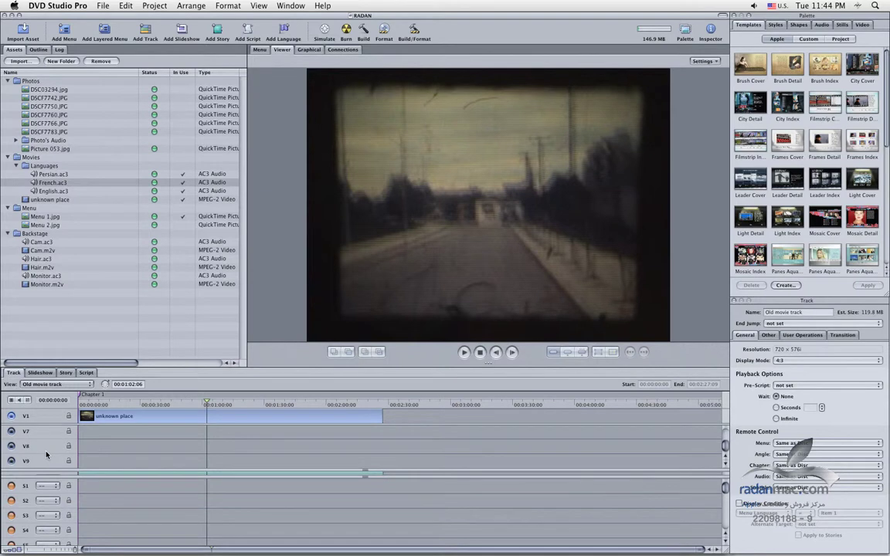
left_click_drag(64, 472, 64, 464)
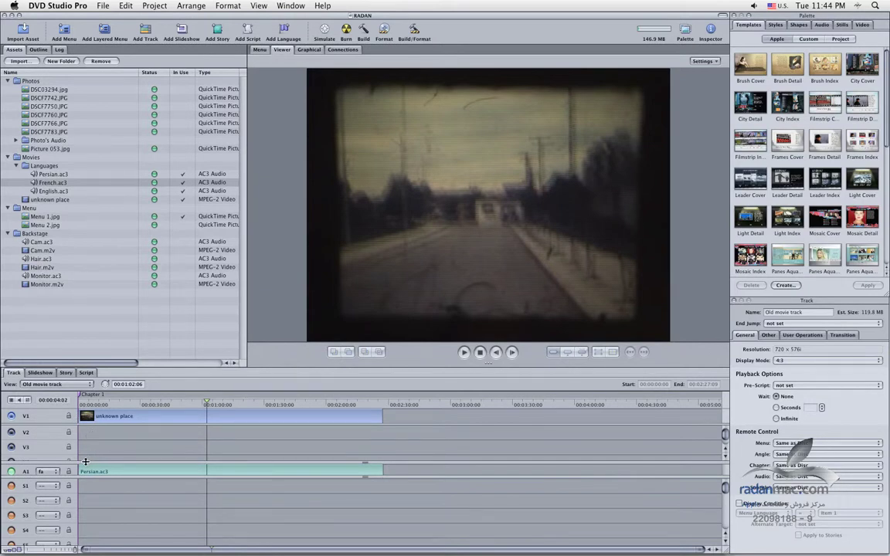
left_click_drag(85, 460, 84, 426)
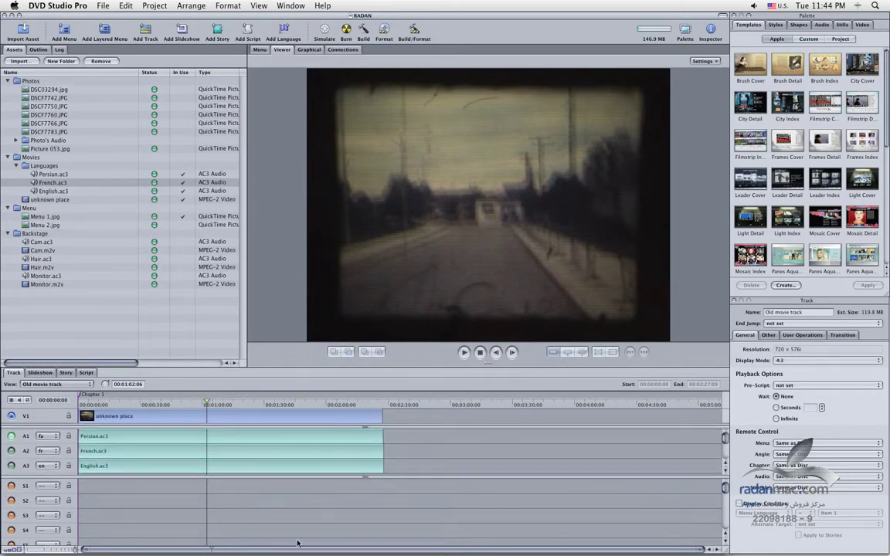
left_click_drag(364, 477, 366, 481)
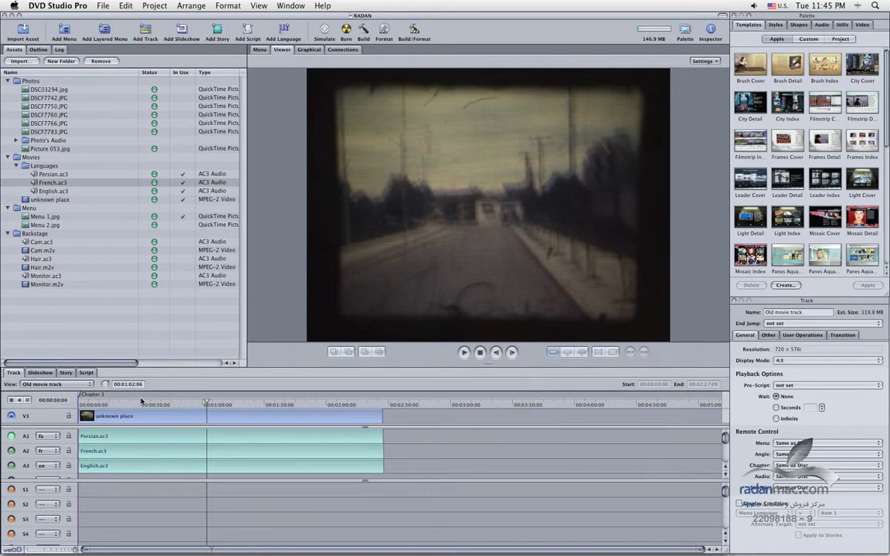
Play the track while switching between audio streams A1, A2 and A3 to compare the languages, ending on Persian.
key("space")
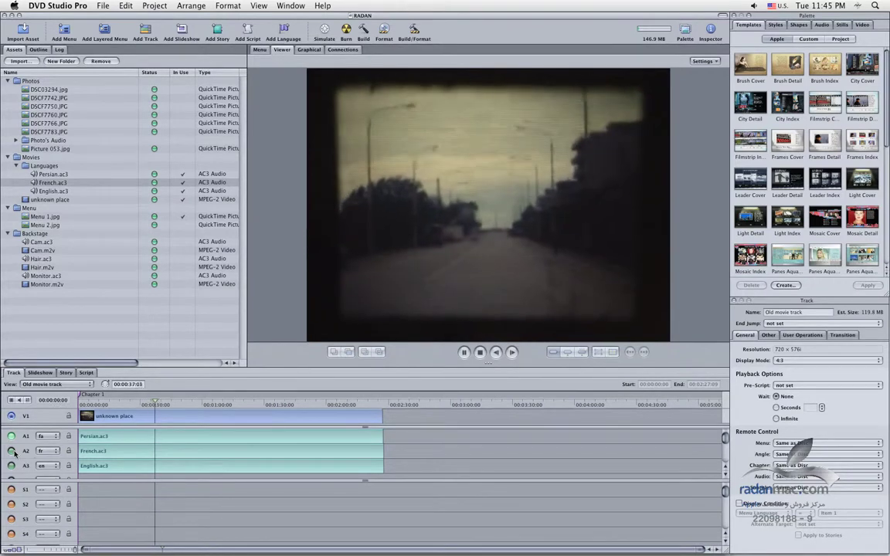
key("space")
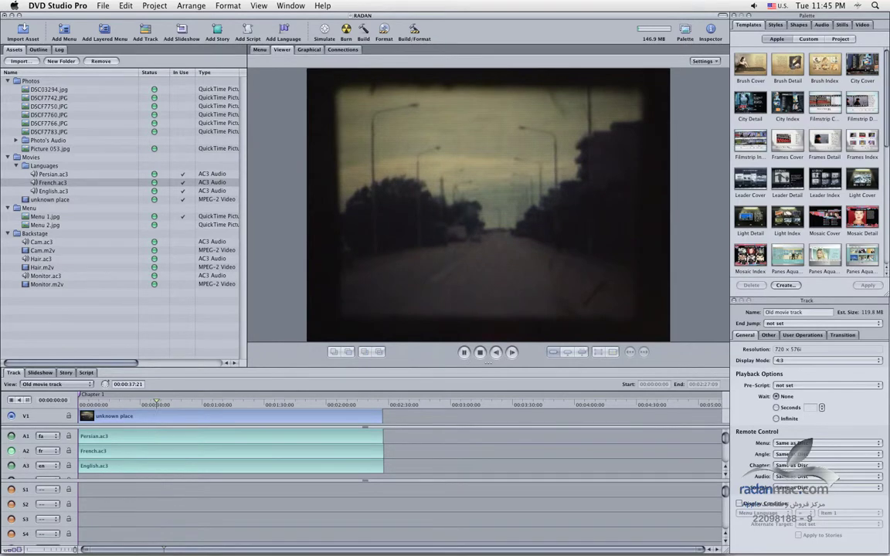
key("space")
key("space")
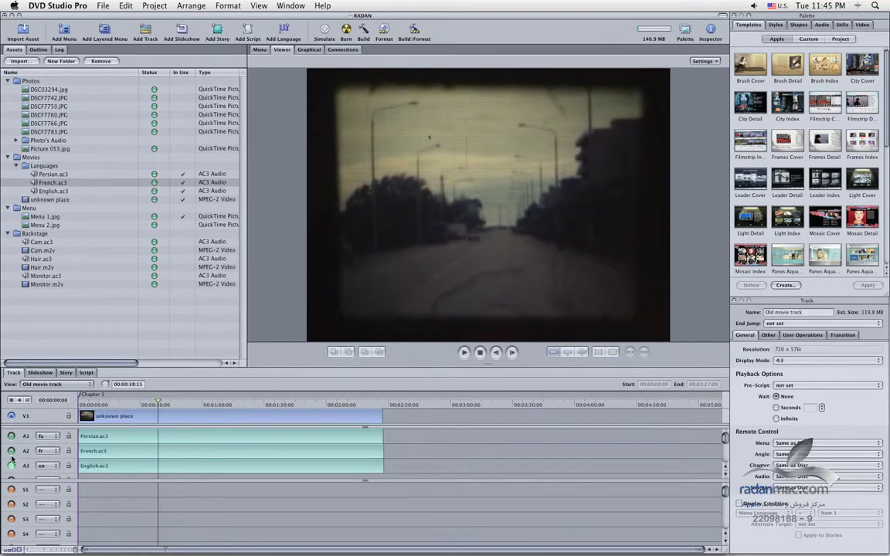
key("space")
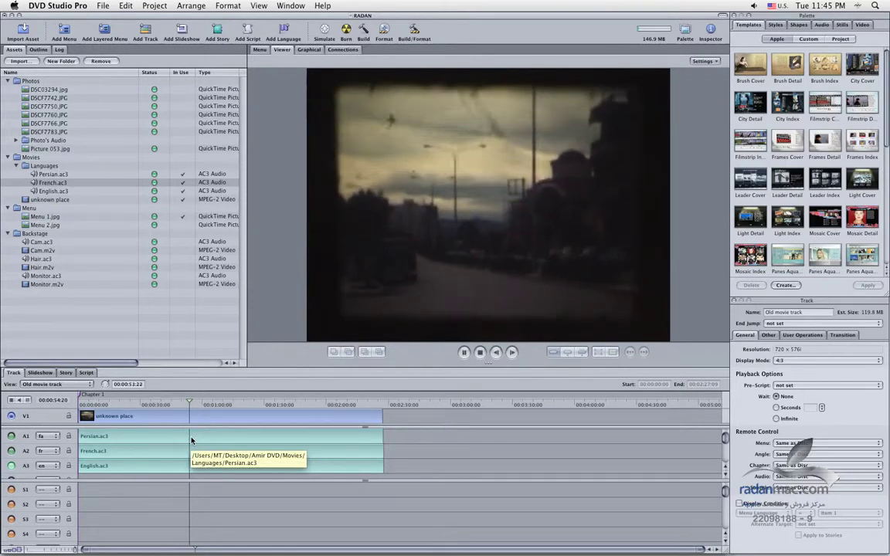
key("space")
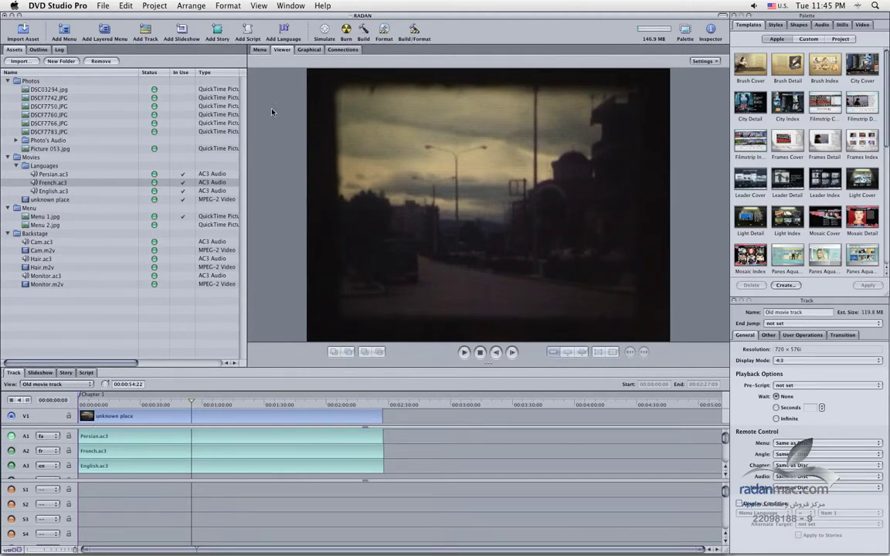
Display Menu 1 for editing together with the project outline.
left_click(258, 50)
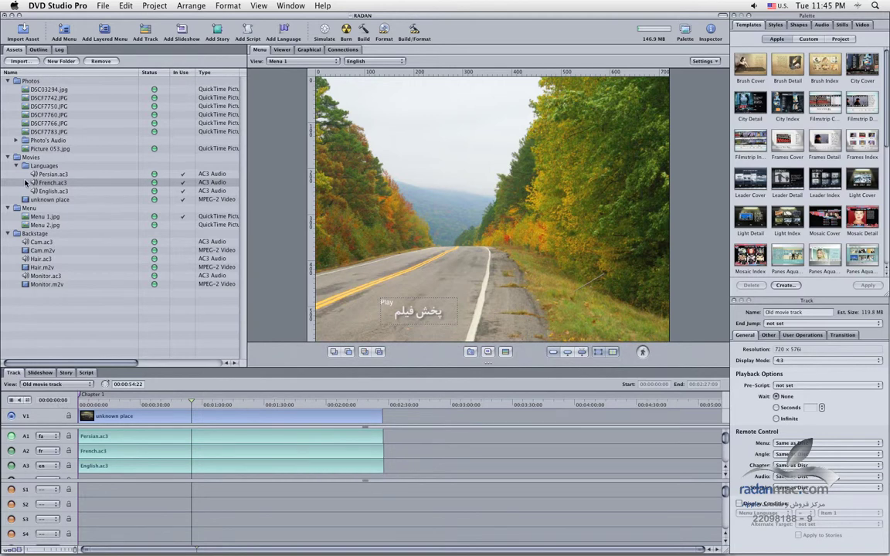
left_click(43, 50)
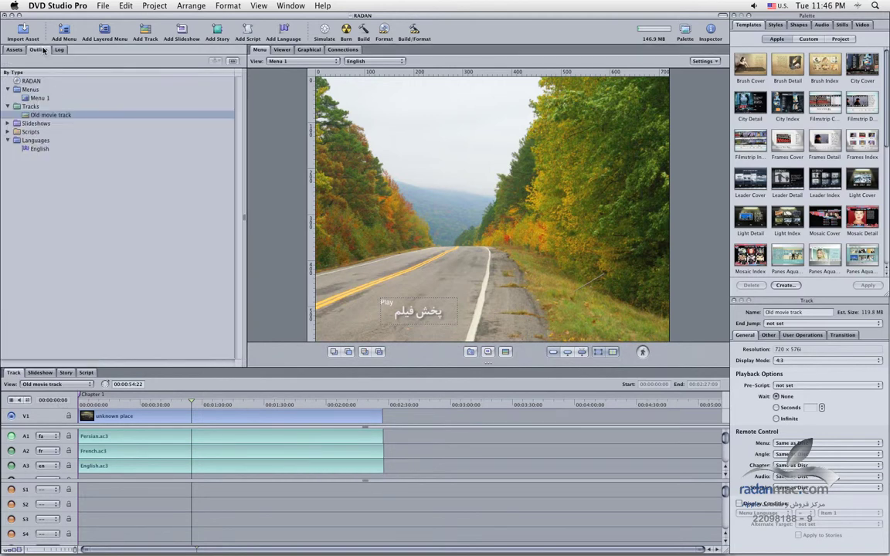
Try to assign Old movie track to the Play button with Set Asset and Connect to Track, and clear the button's text.
left_click(25, 116)
left_click_drag(25, 117, 503, 332)
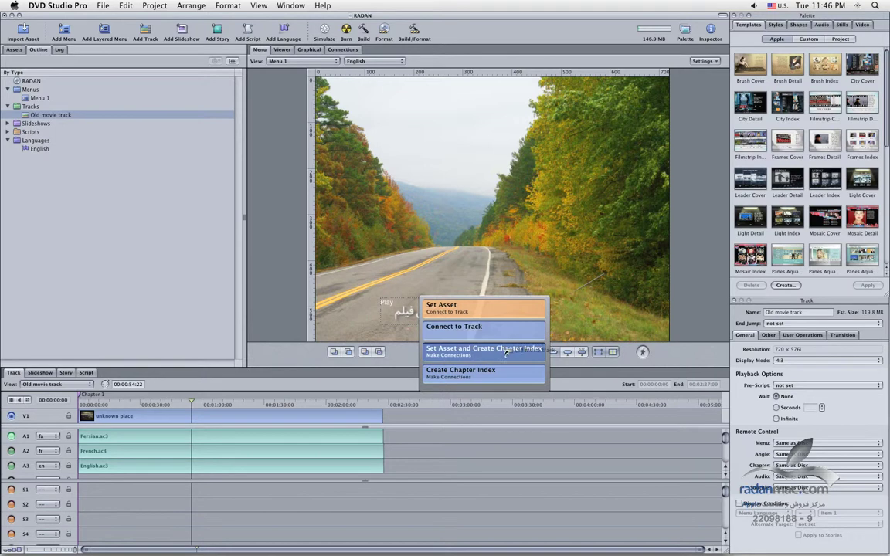
left_click_drag(507, 352, 491, 315)
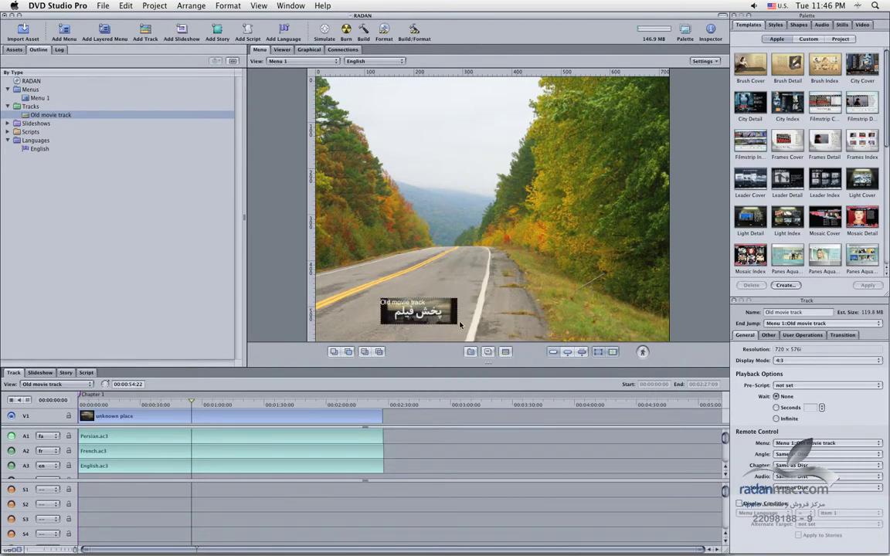
left_click(417, 309)
left_click(740, 491)
key("BackSpace")
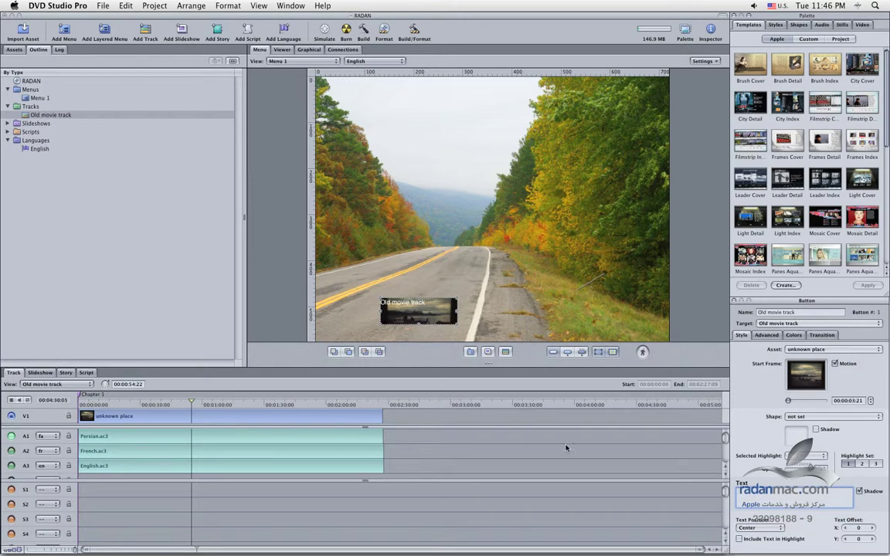
Undo the button's text deletion and the assignment of Old movie track as its asset.
key("super+z")
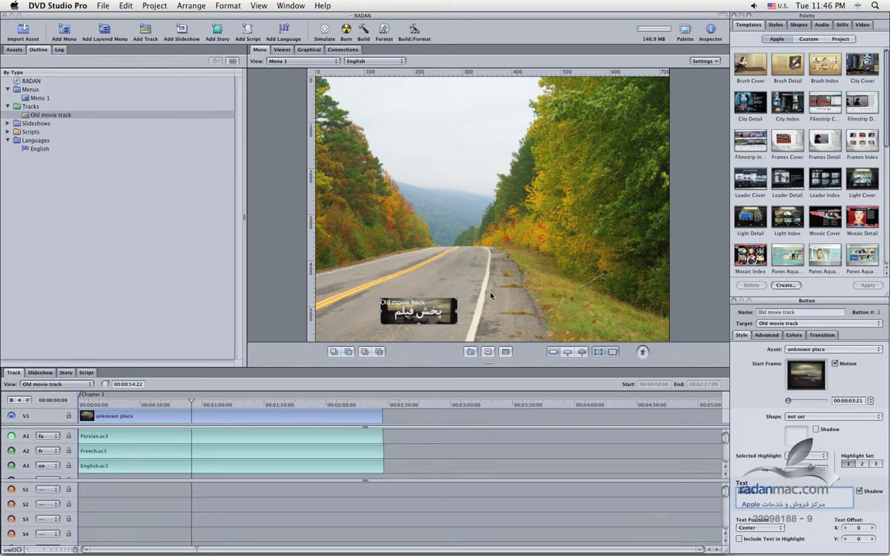
left_click(490, 295)
left_click(407, 315)
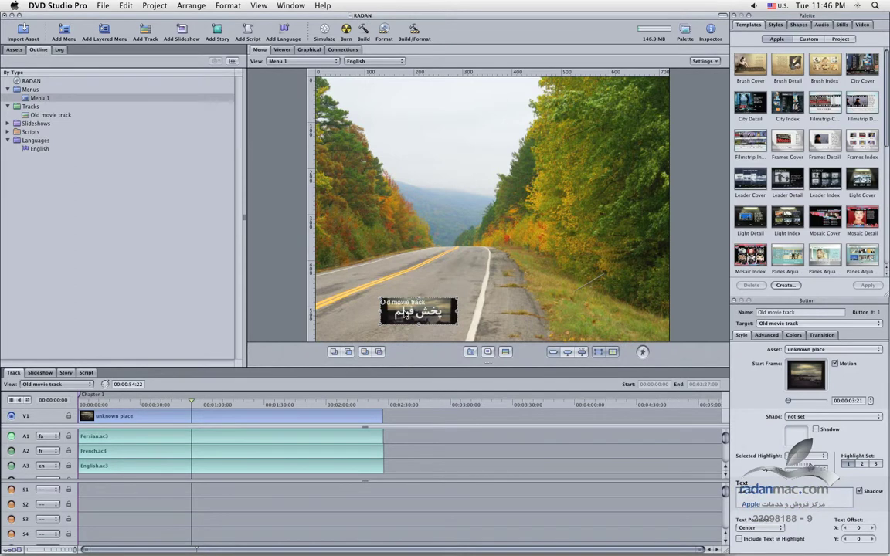
key("super+z")
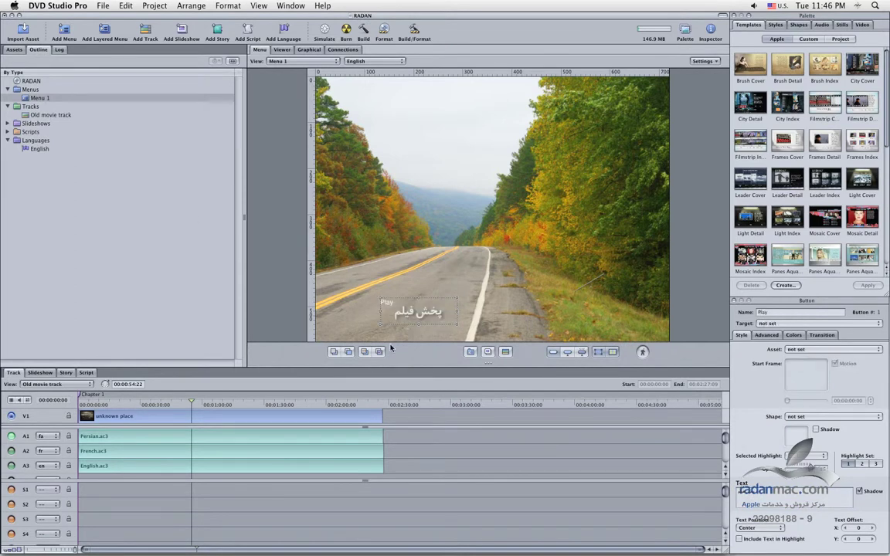
Link the Play button on Menu 1 to Old movie track using Connect to Track without setting an asset.
left_click_drag(28, 114, 507, 334)
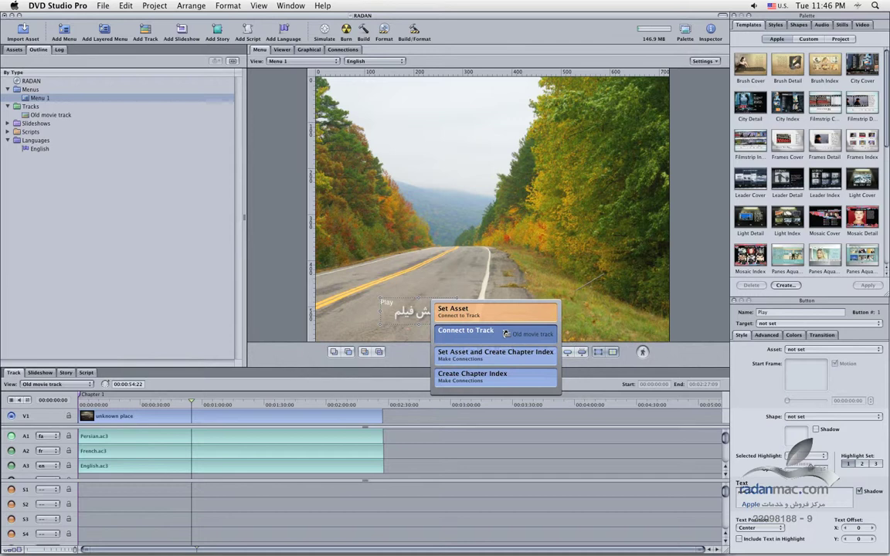
left_click_drag(506, 334, 523, 335)
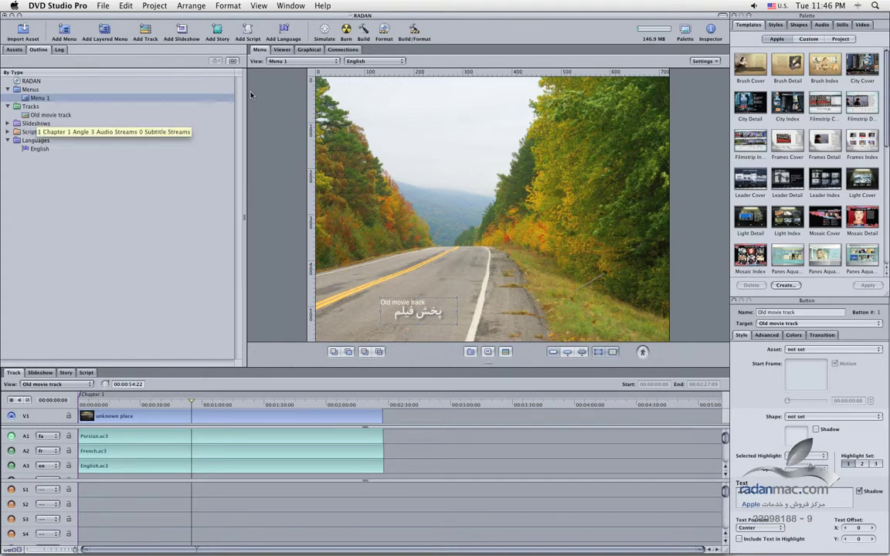
Show the project's graphical view and move the Menu 1 and Old movie track tiles apart to expose their connection.
left_click(309, 49)
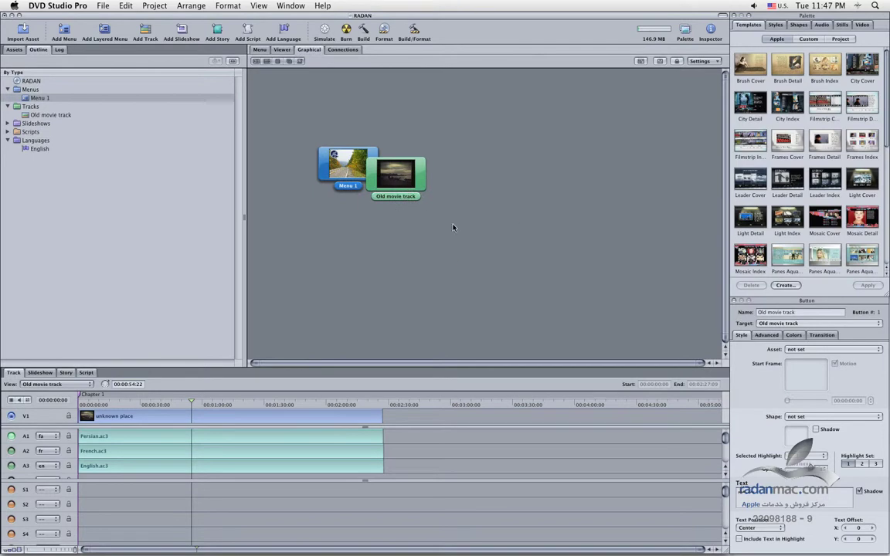
left_click_drag(421, 205, 526, 279)
left_click_drag(380, 192, 369, 202)
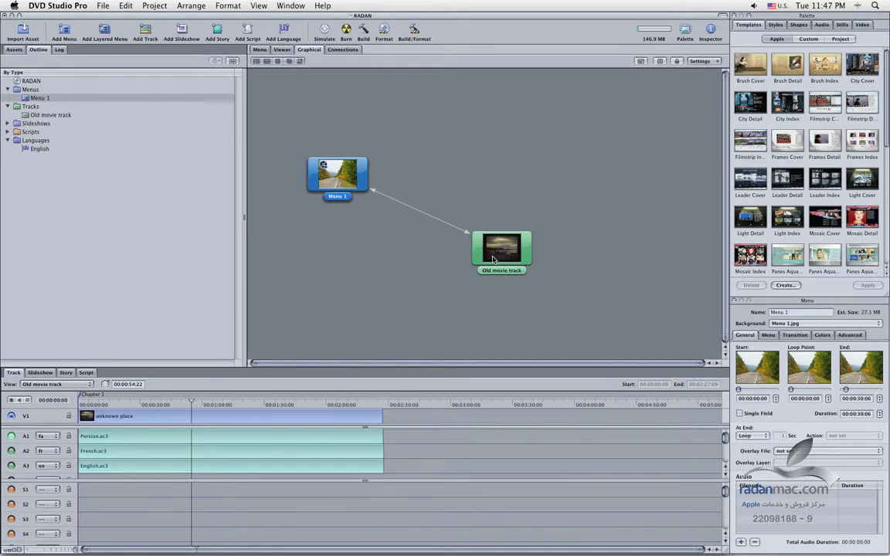
left_click_drag(514, 271, 504, 256)
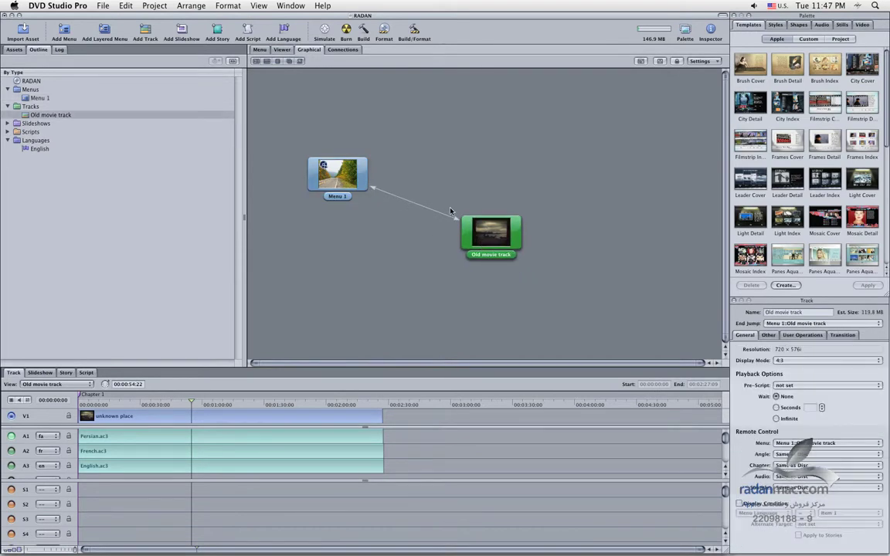
left_click_drag(494, 233, 488, 239)
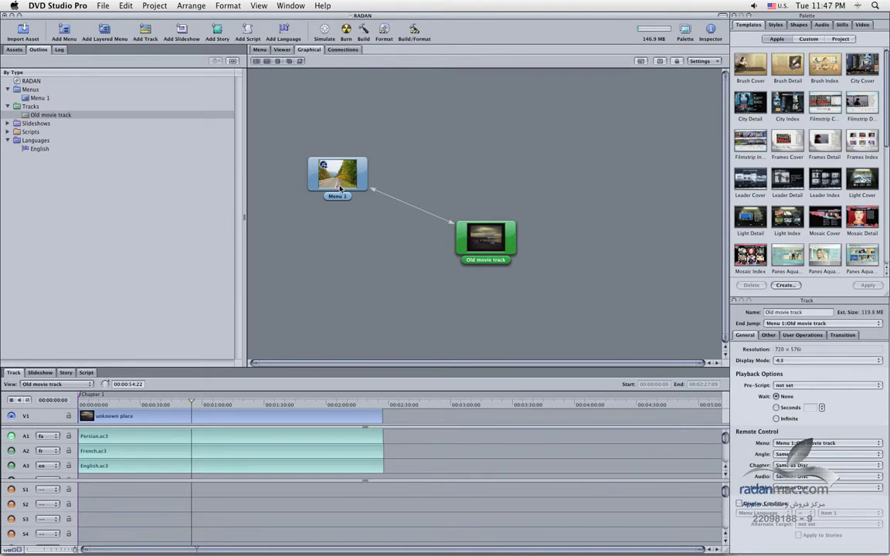
Set the End Jump of Old movie track to the Old movie track button on Menu 1.
left_click(775, 324)
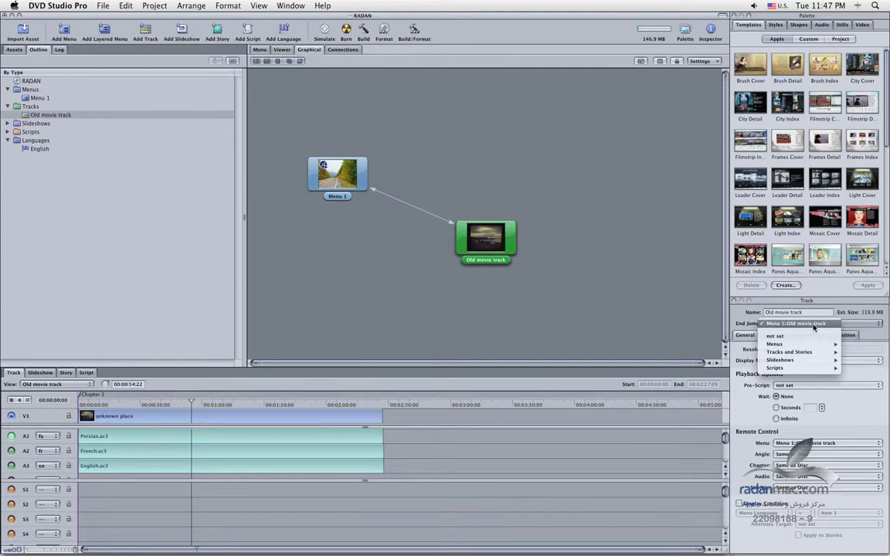
mouse_move(772, 343)
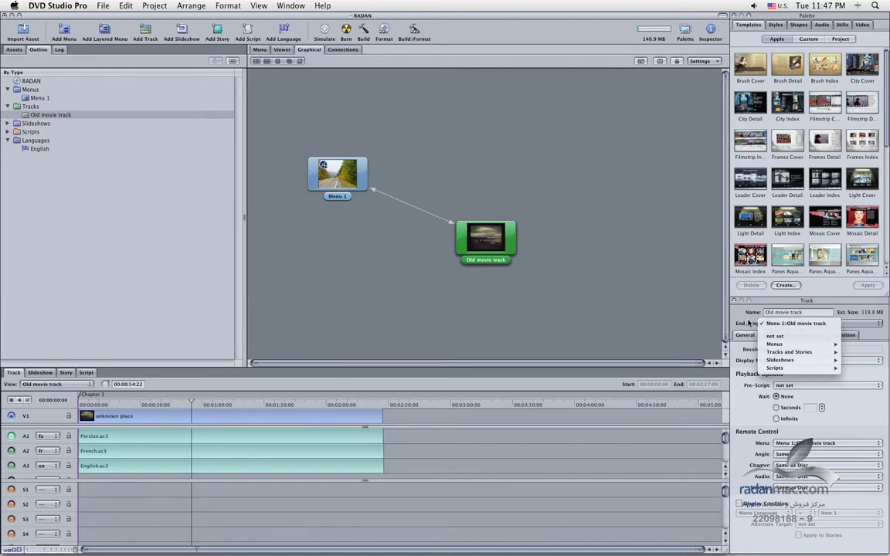
mouse_move(718, 344)
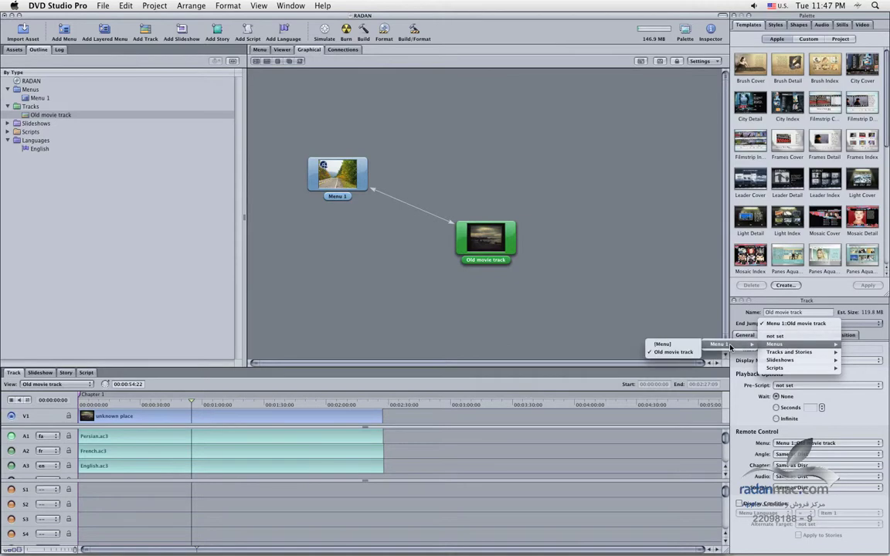
left_click(678, 354)
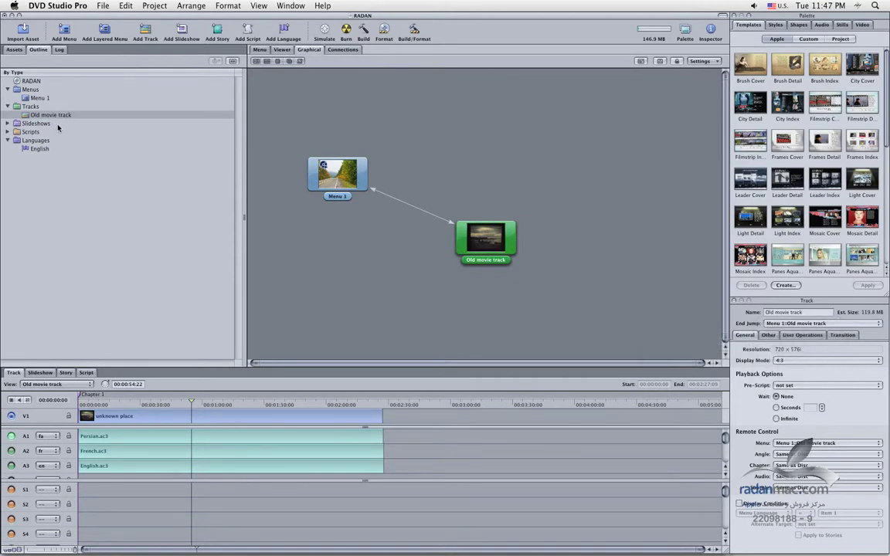
Simulate the disc from Menu 1, play the movie with its Play button and return to the menu.
left_click(14, 51)
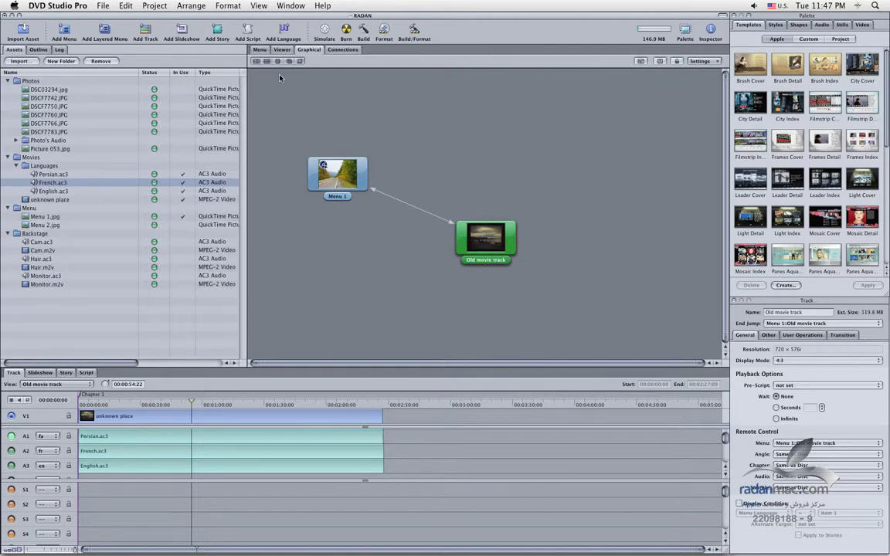
left_click(259, 49)
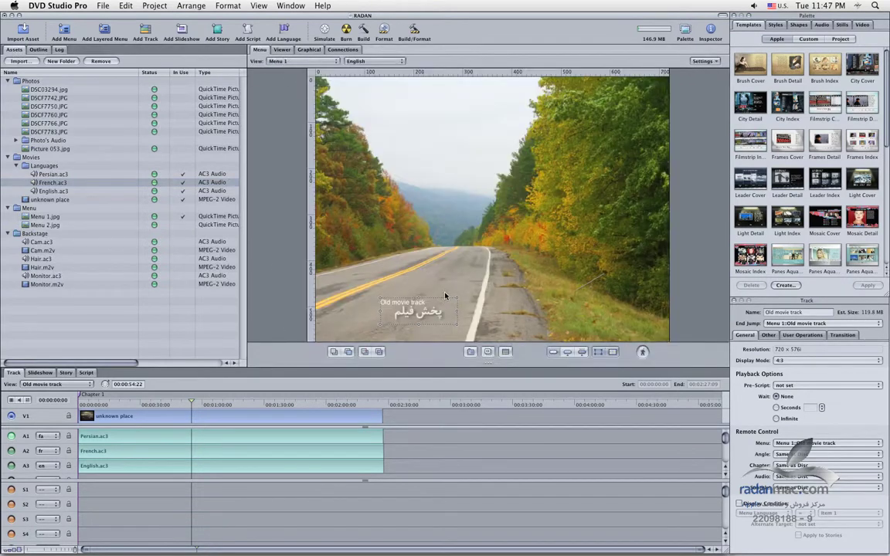
left_click(324, 31)
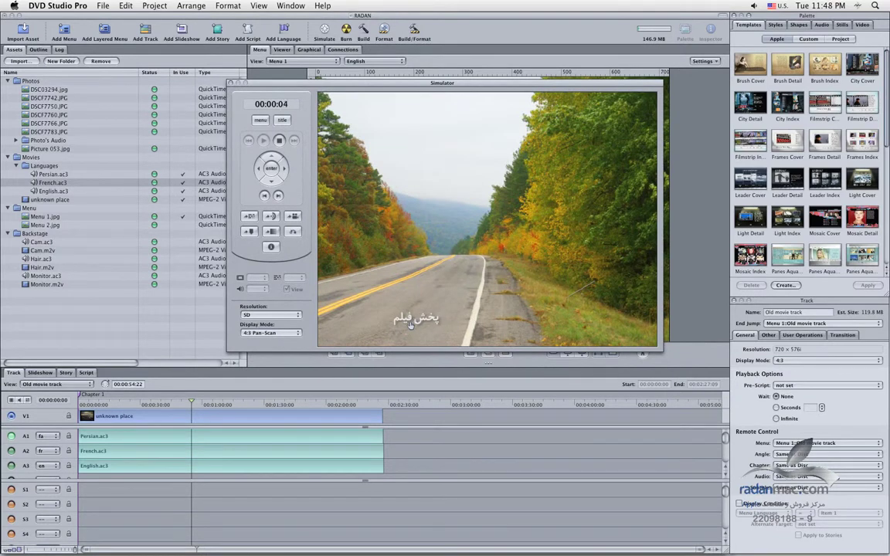
left_click(412, 323)
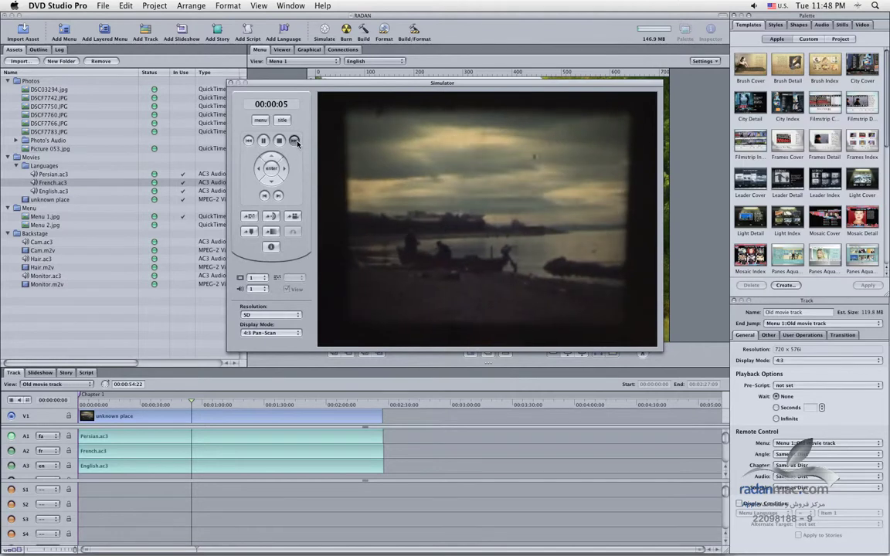
left_click(262, 122)
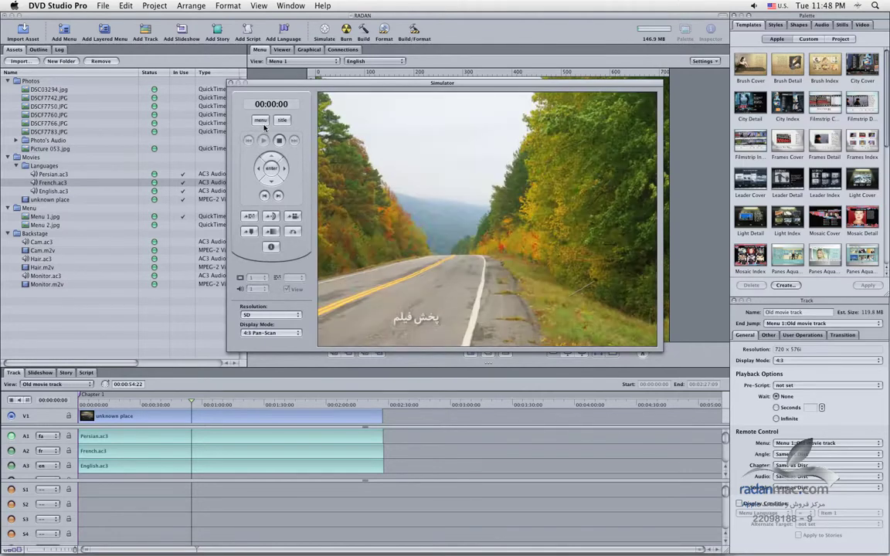